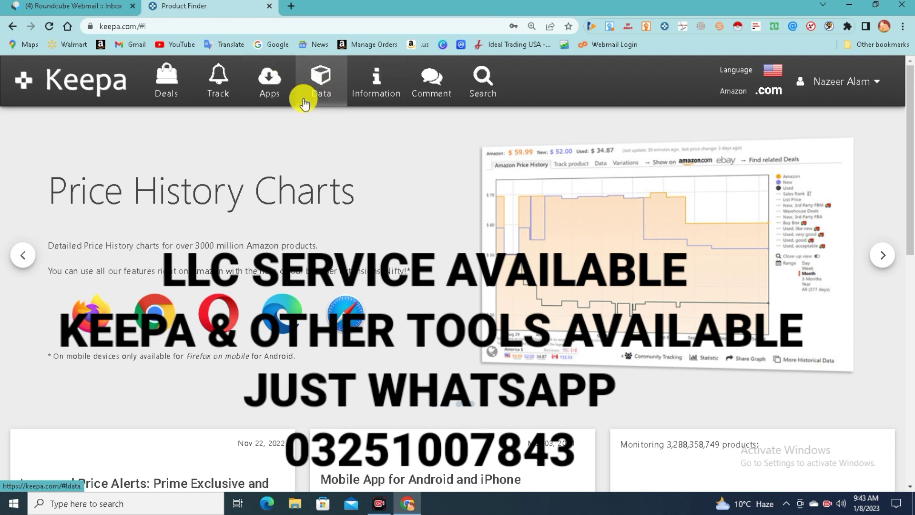
- Open the Product Finder and set the upper limit of the Sales Rank 90 days average to 50000
click(318, 96)
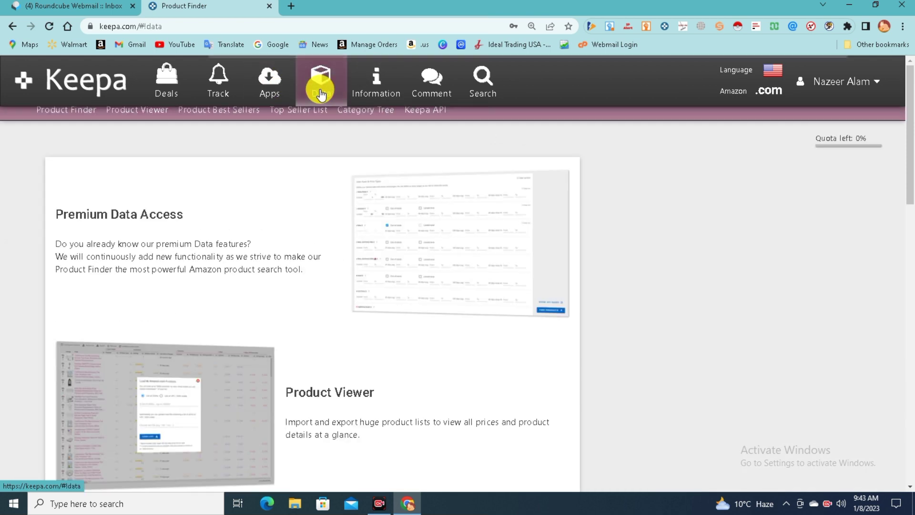
click(59, 119)
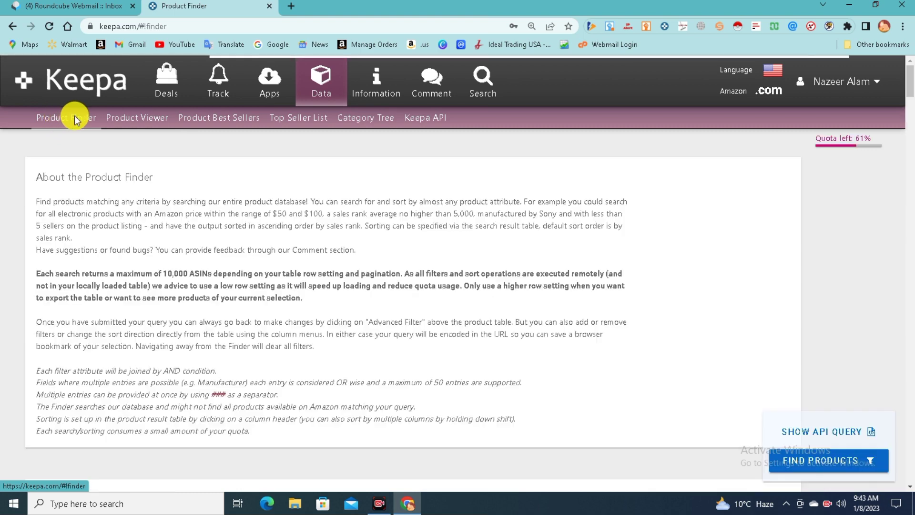
scroll(317, 231, down, 5)
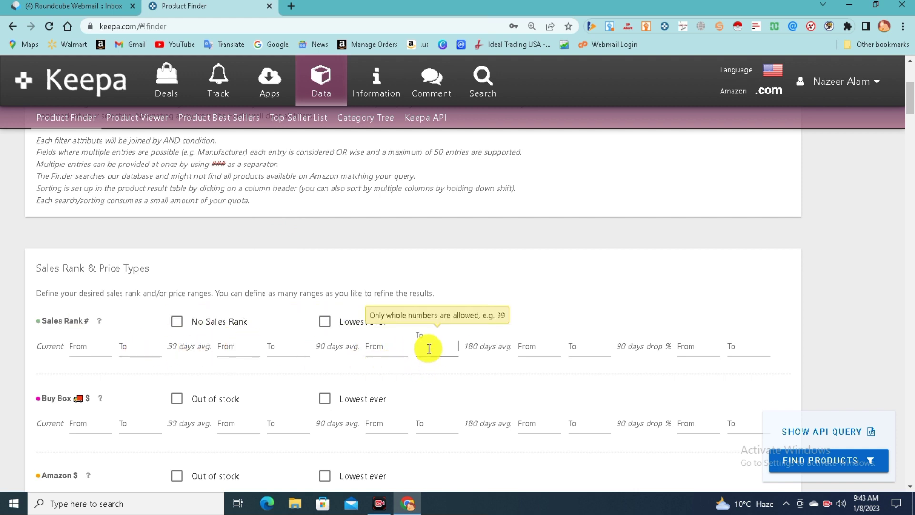
text(5)
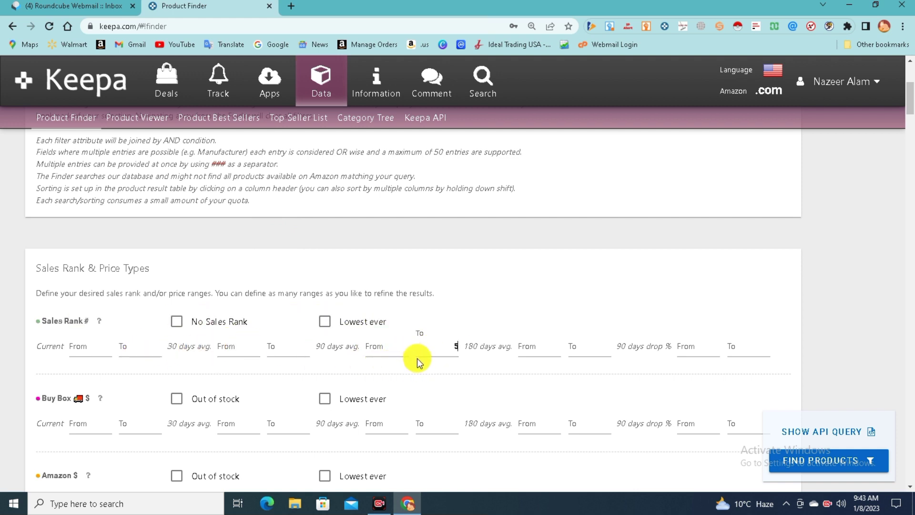
text(0000)
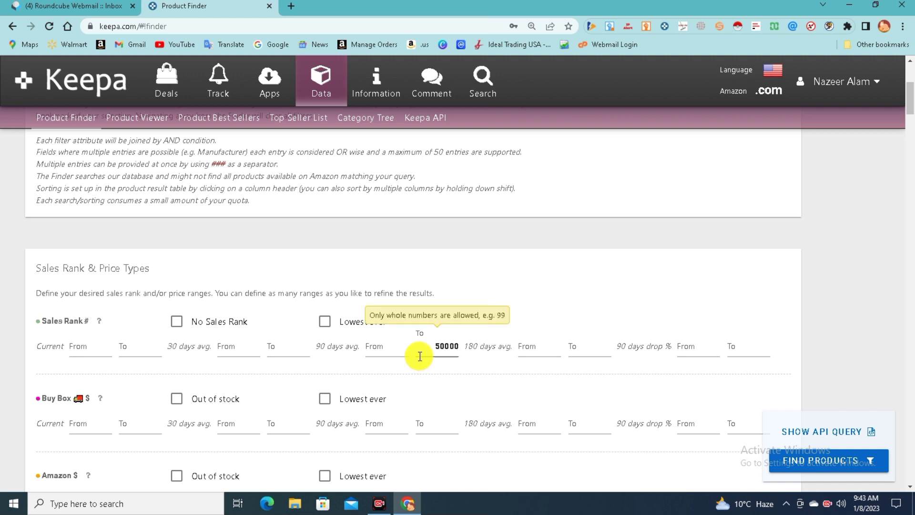
- Restrict the Amazon price filter to products that are out of stock at Amazon
scroll(420, 357, down, 3)
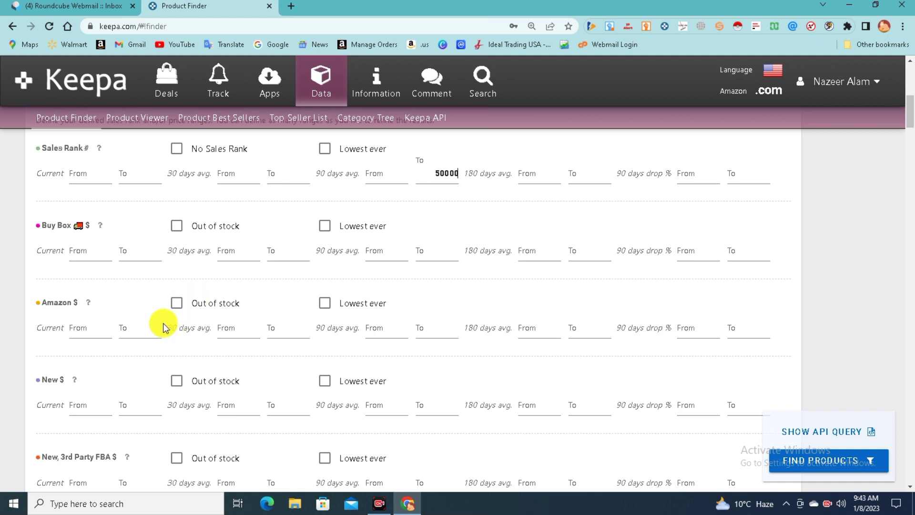
click(176, 303)
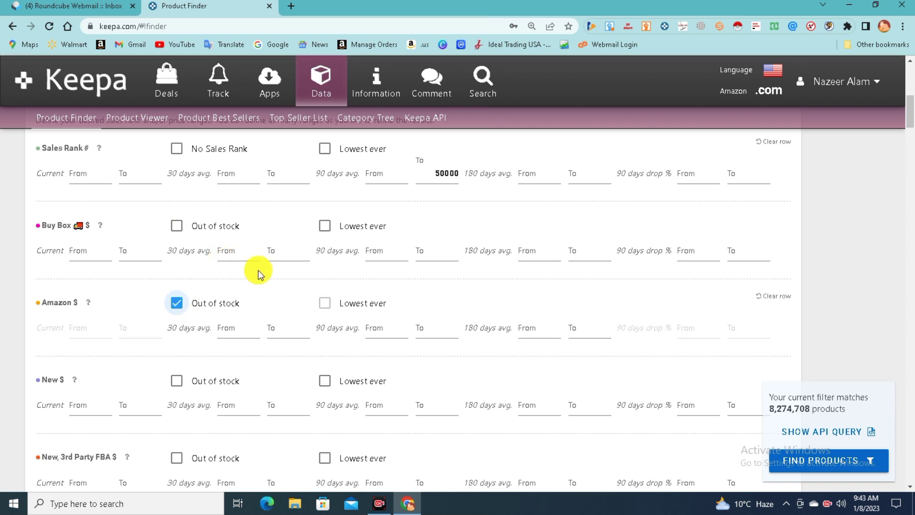
scroll(253, 299, down, 1)
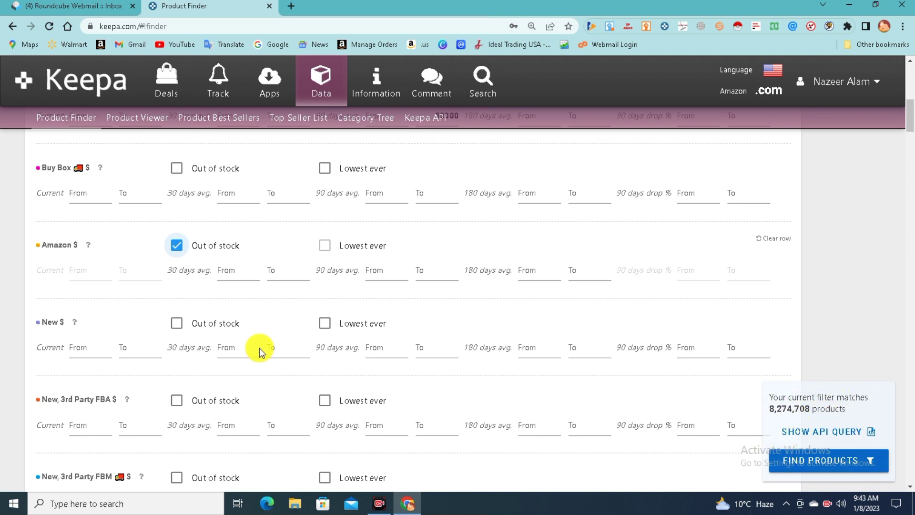
- Look through the remaining price type filters and the list of available root categories
scroll(257, 348, down, 4)
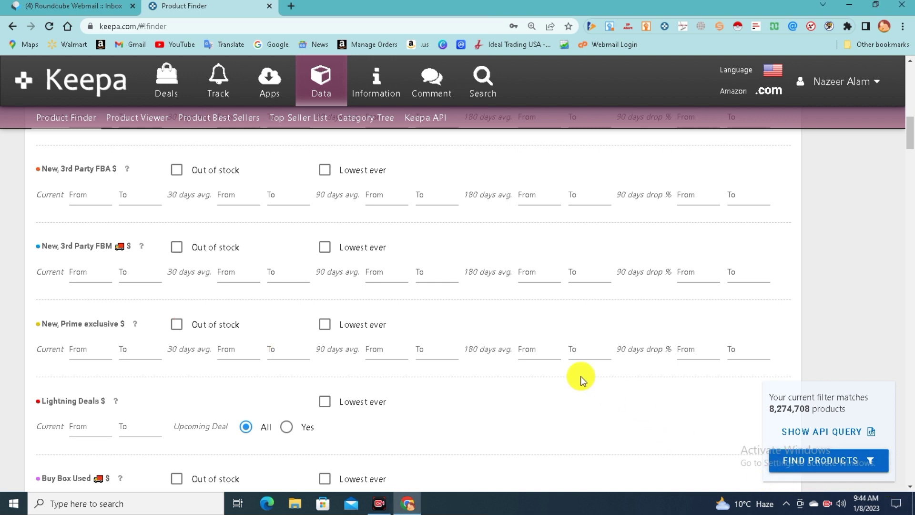
scroll(268, 314, down, 5)
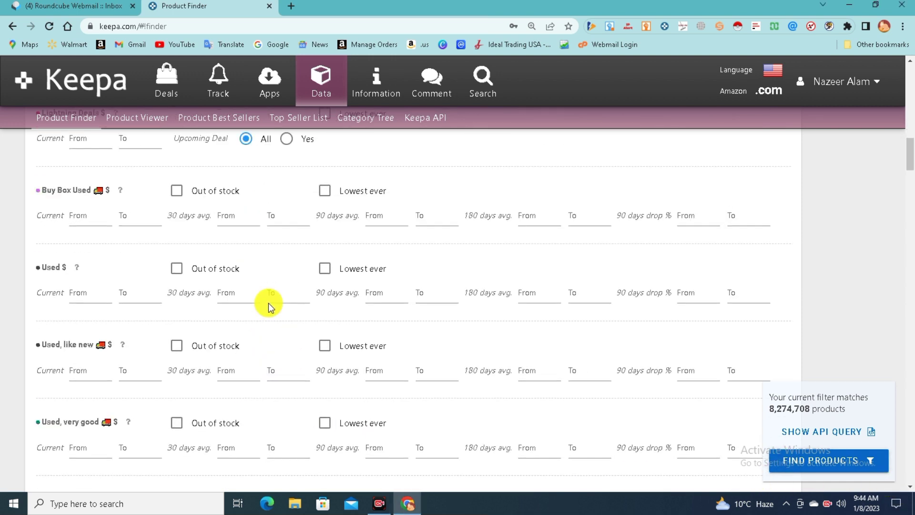
scroll(268, 302, down, 9)
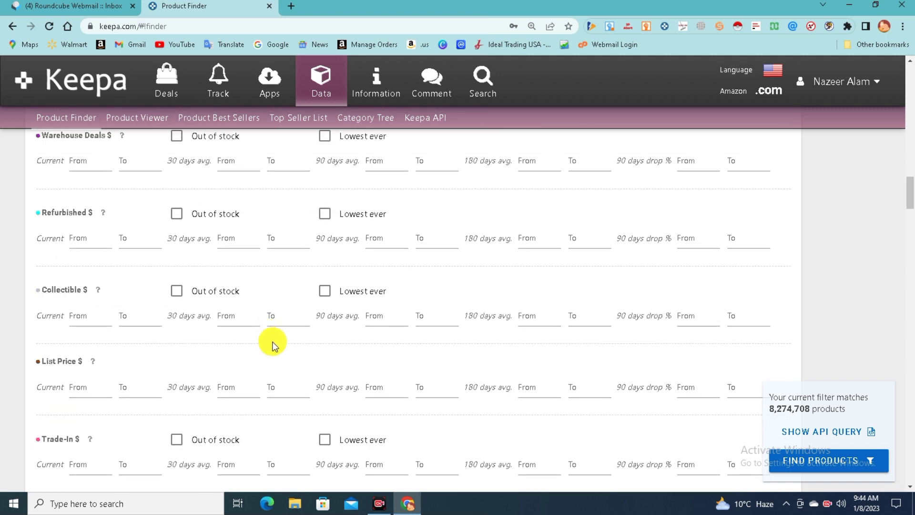
scroll(272, 343, down, 2)
scroll(179, 314, down, 2)
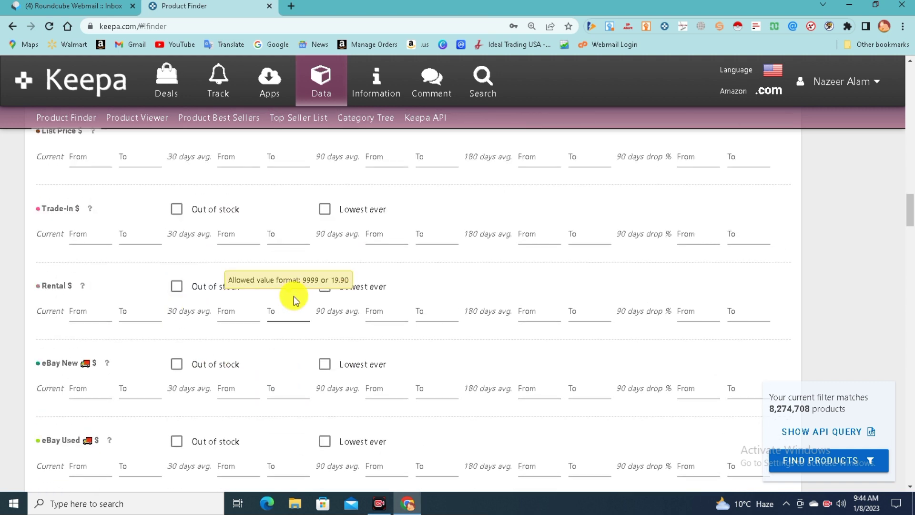
scroll(190, 376, down, 4)
scroll(214, 277, down, 3)
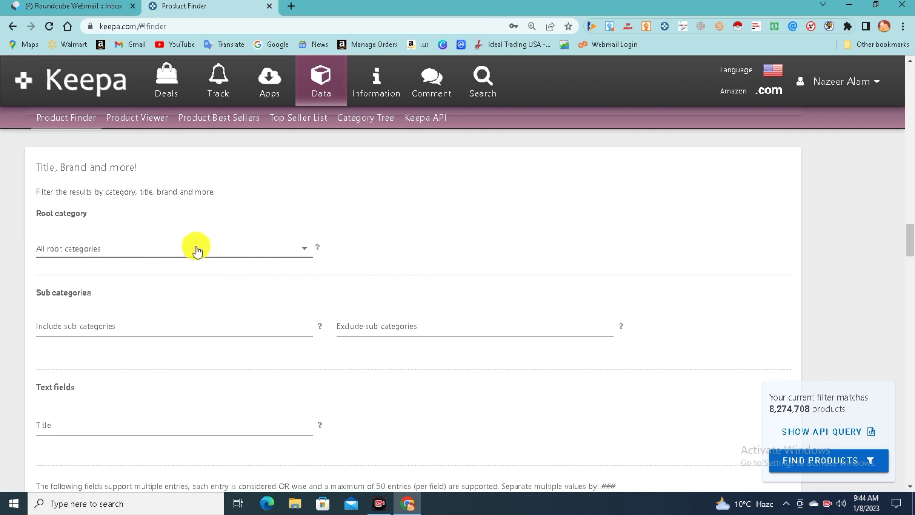
click(150, 252)
scroll(158, 343, down, 4)
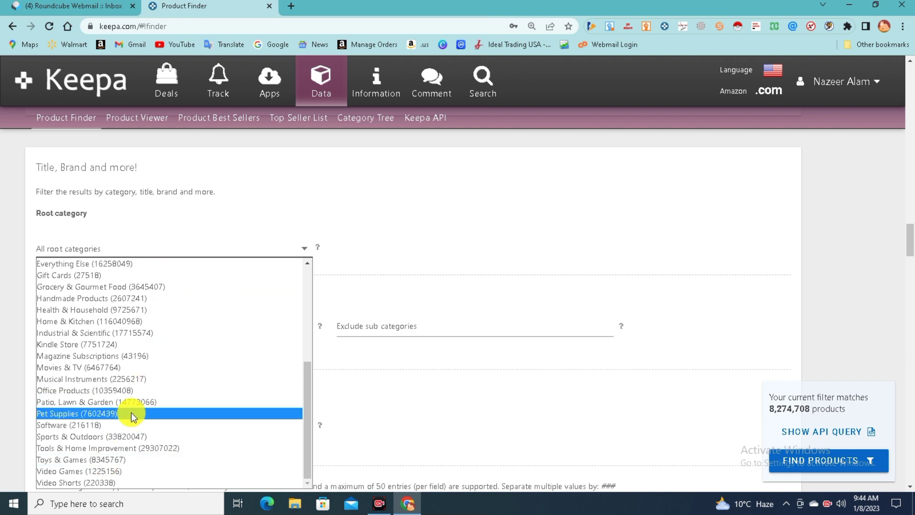
click(305, 202)
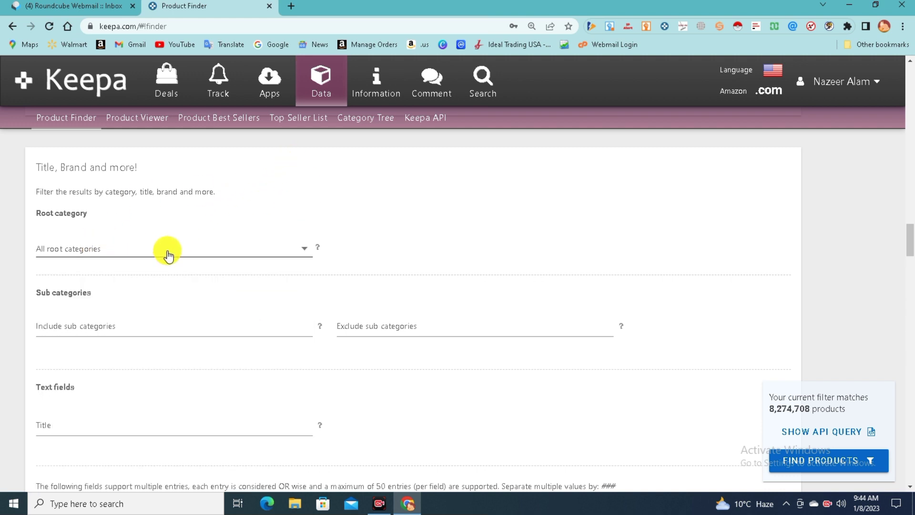
- Set the minimum current New Offer Count to 3 and restrict the Buy Box Seller to 3rd Party
scroll(168, 250, down, 2)
scroll(165, 252, down, 8)
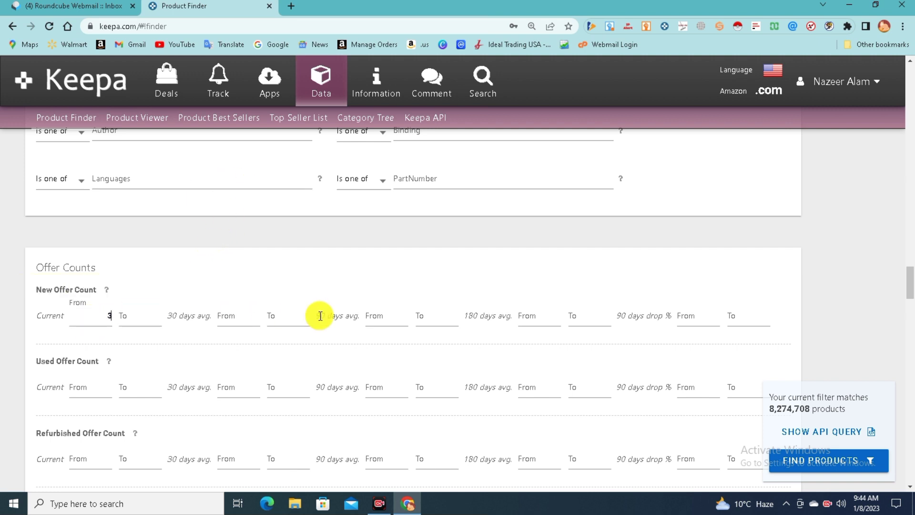
scroll(296, 273, down, 6)
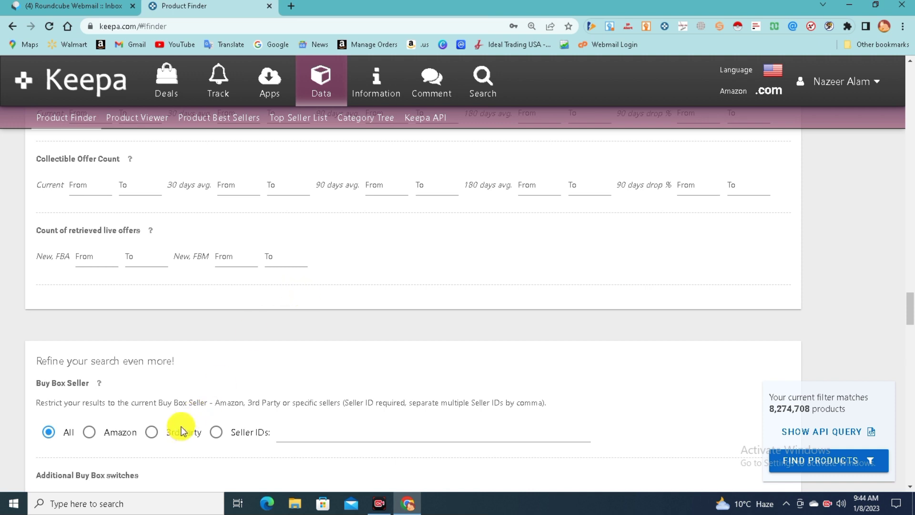
click(156, 437)
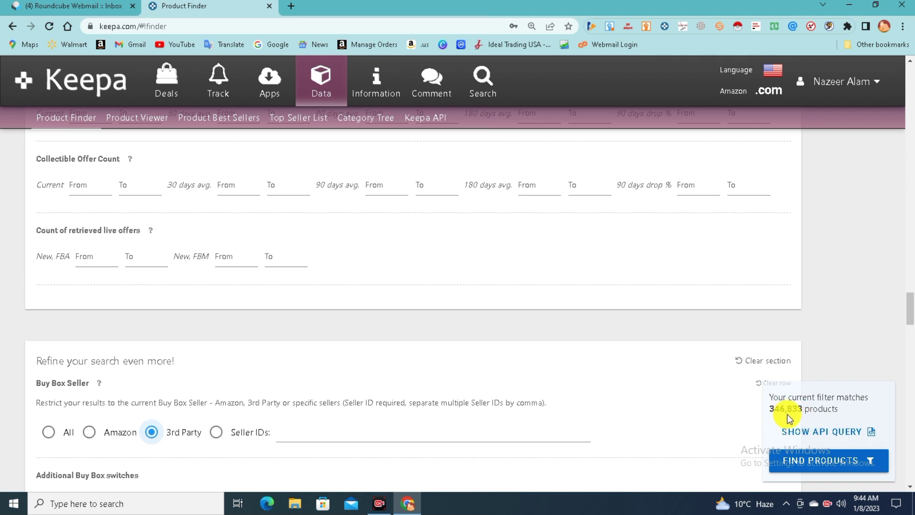
- Exclude digital products from the product type filter and limit the results to products with No Variations
scroll(465, 378, down, 3)
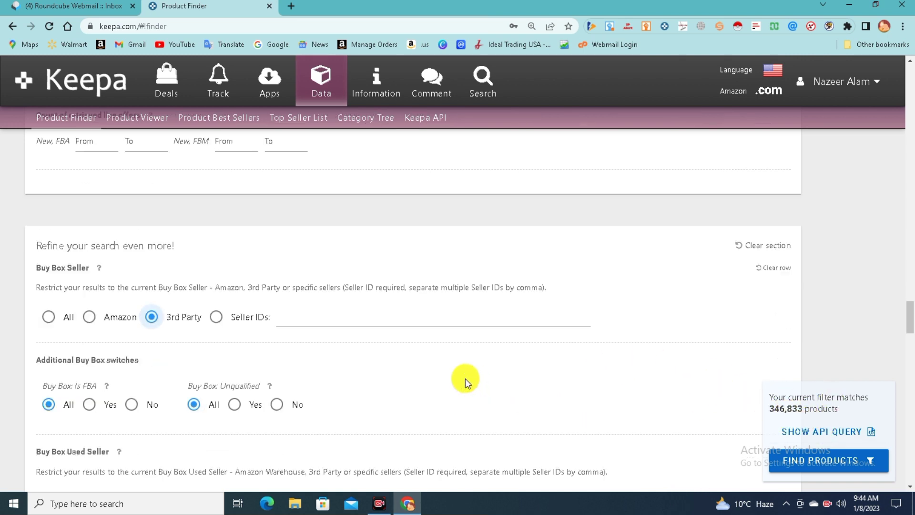
scroll(465, 378, down, 2)
scroll(279, 353, down, 6)
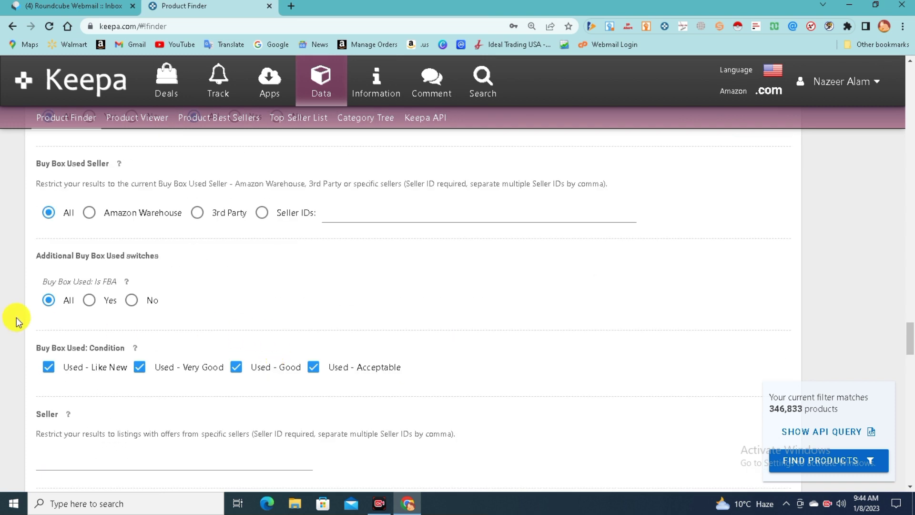
scroll(231, 302, down, 3)
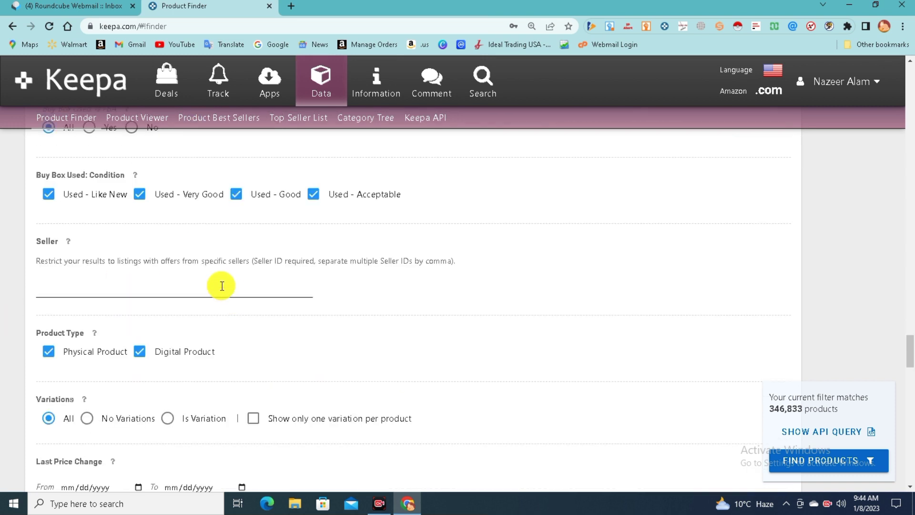
click(140, 353)
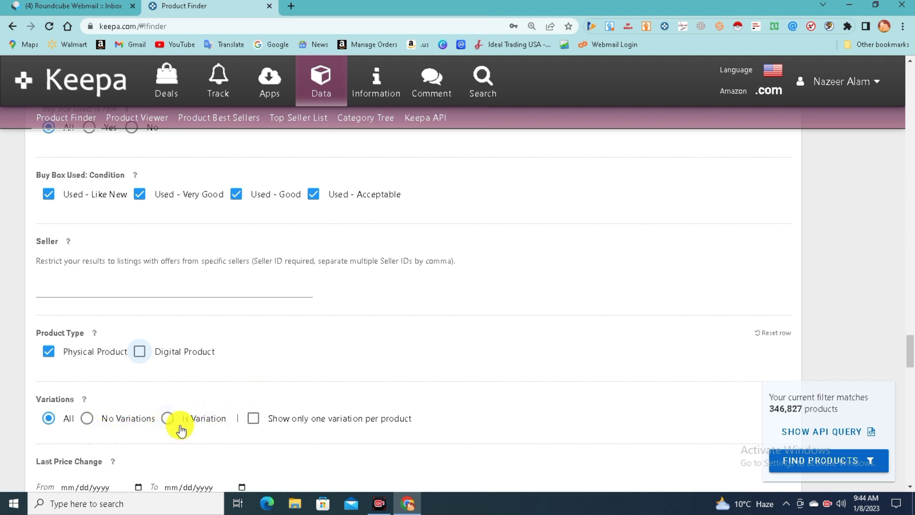
scroll(101, 419, down, 1)
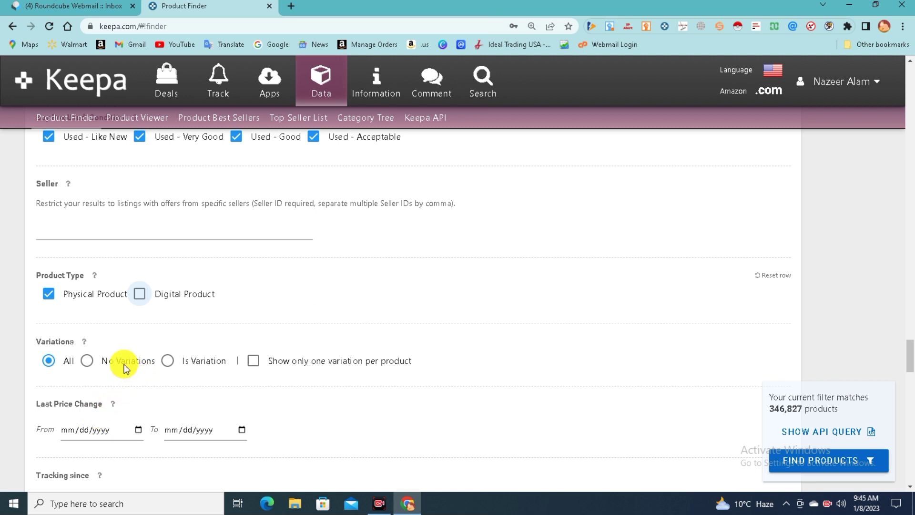
click(87, 360)
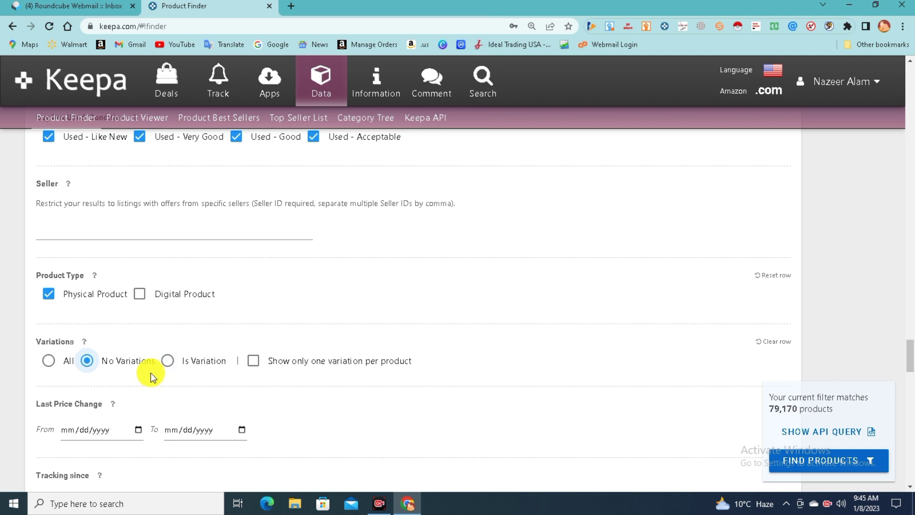
- Exclude in stock and shippable, pre-order, shipping delayed and back-ordered offers from the Amazon offer availability filter
scroll(67, 346, down, 3)
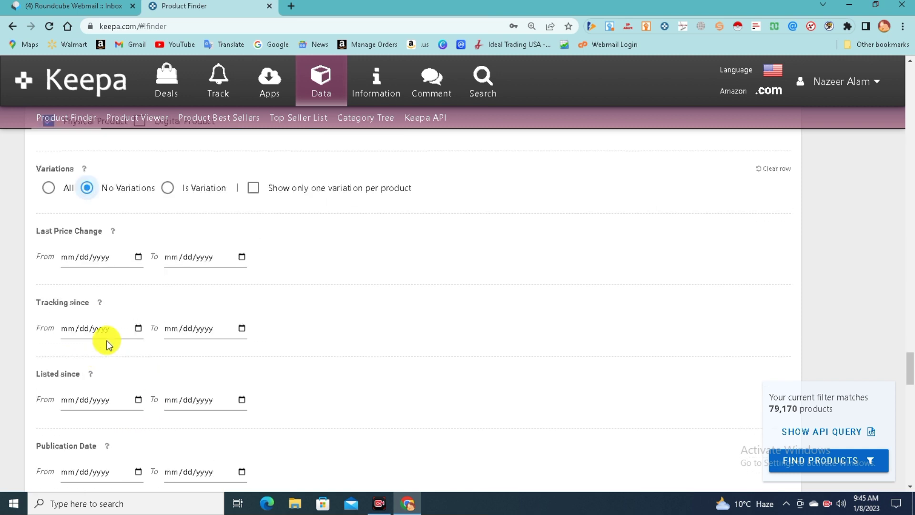
scroll(244, 338, down, 9)
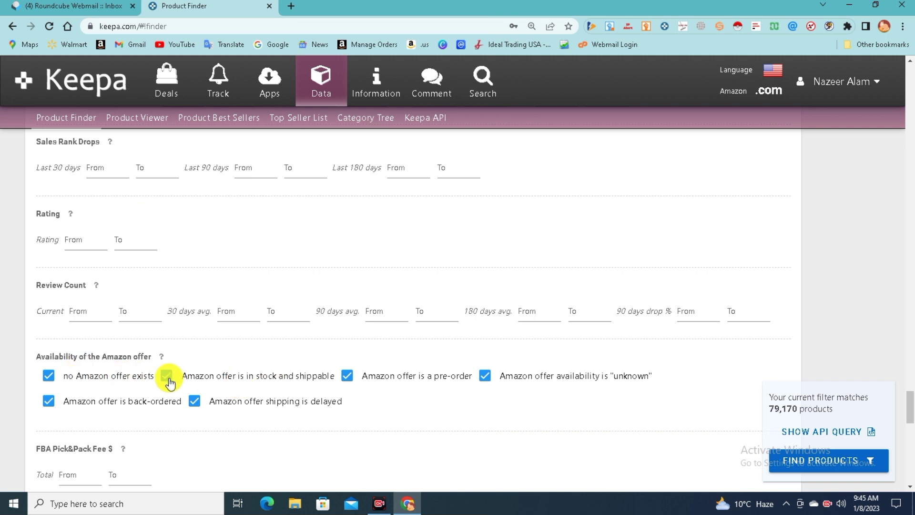
click(167, 375)
click(347, 375)
click(195, 400)
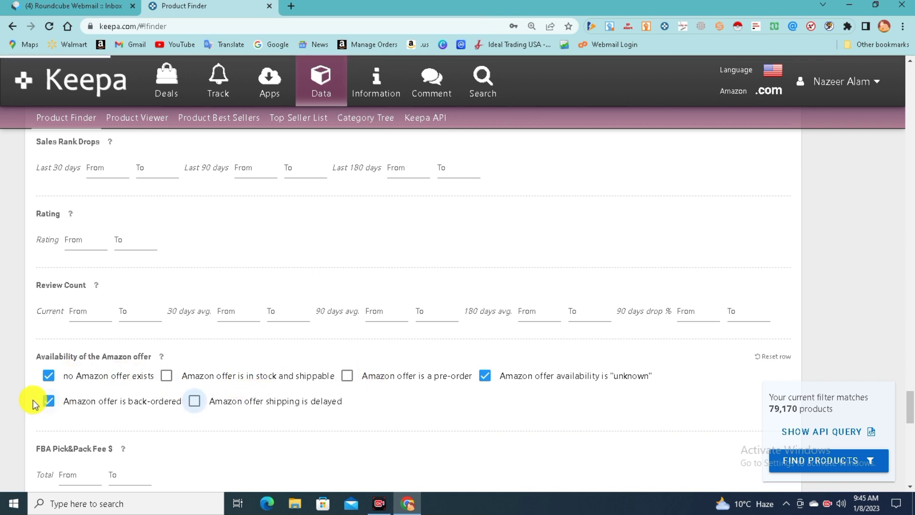
click(48, 401)
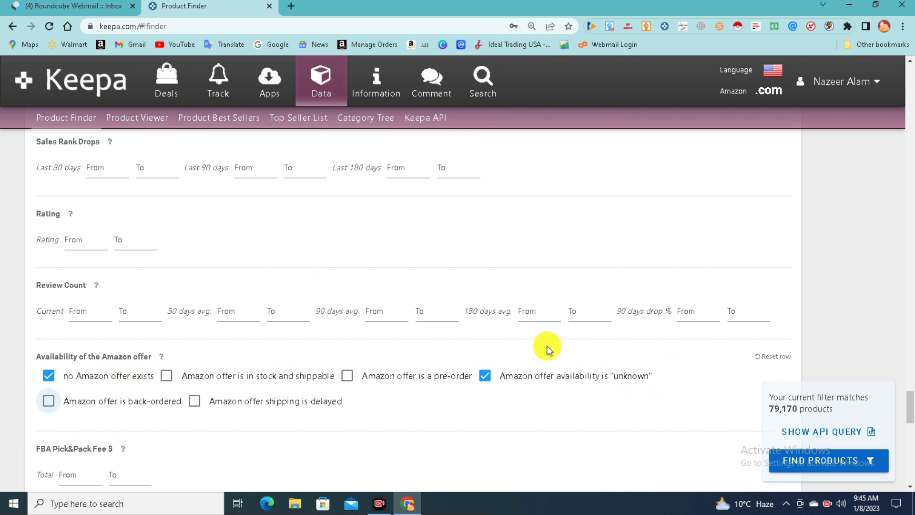
- Review the remaining filters without changing them and run the product search with the configured criteria
scroll(539, 354, down, 2)
scroll(310, 281, down, 2)
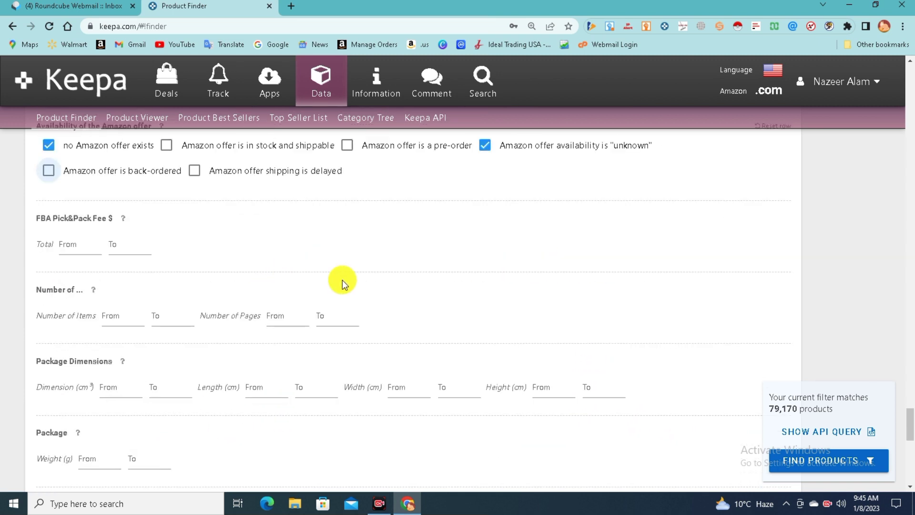
scroll(342, 285, down, 3)
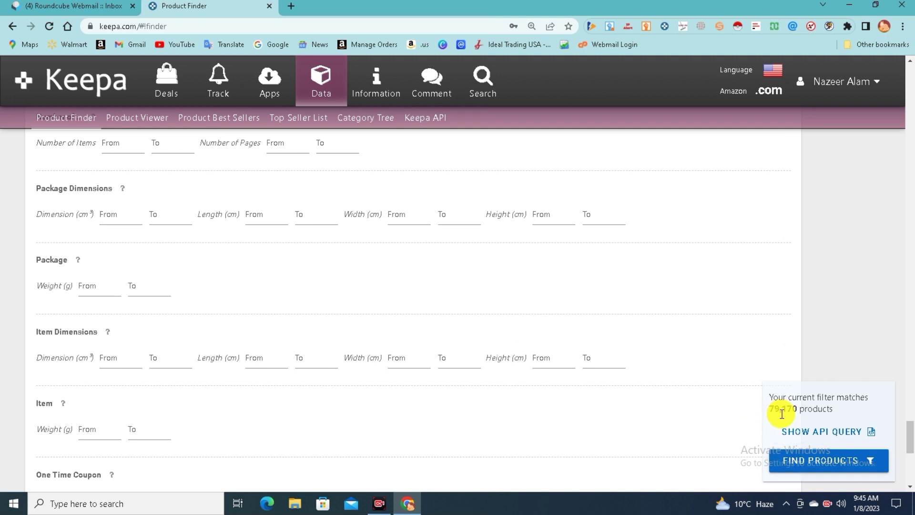
scroll(422, 381, down, 6)
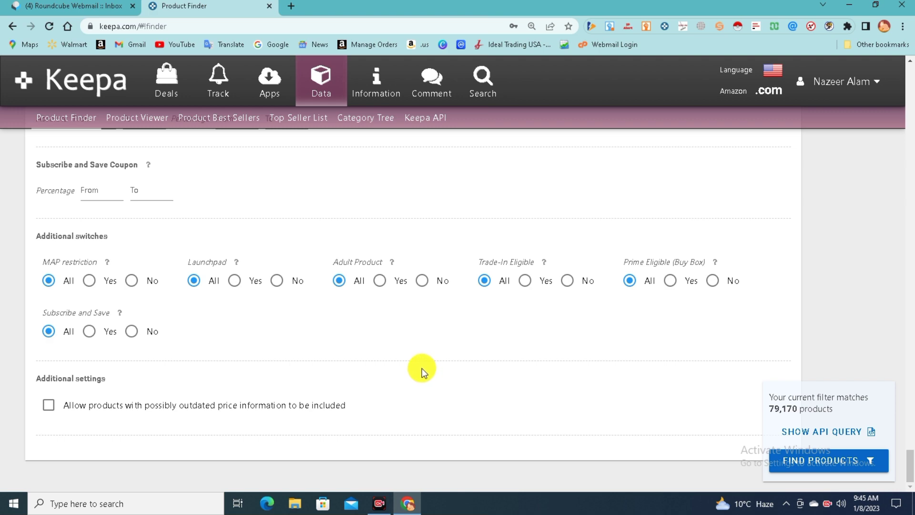
scroll(422, 368, up, 4)
scroll(420, 368, up, 15)
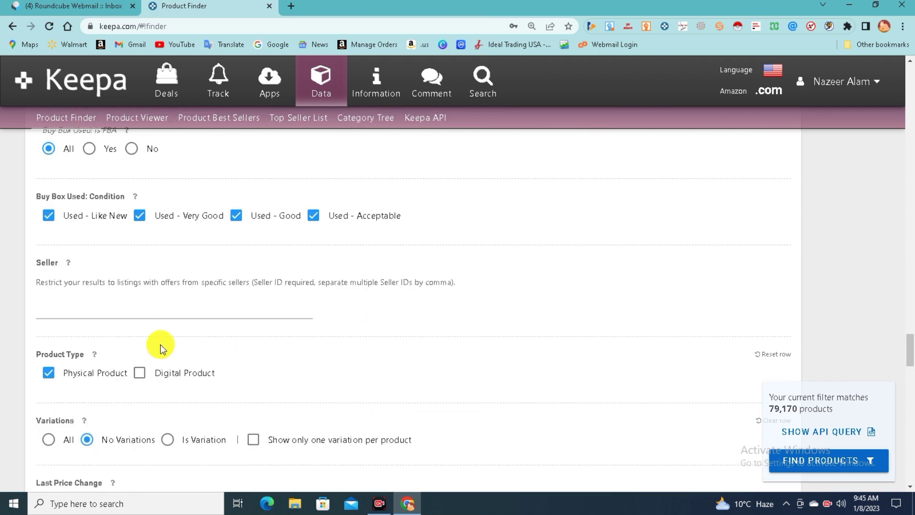
scroll(244, 319, down, 12)
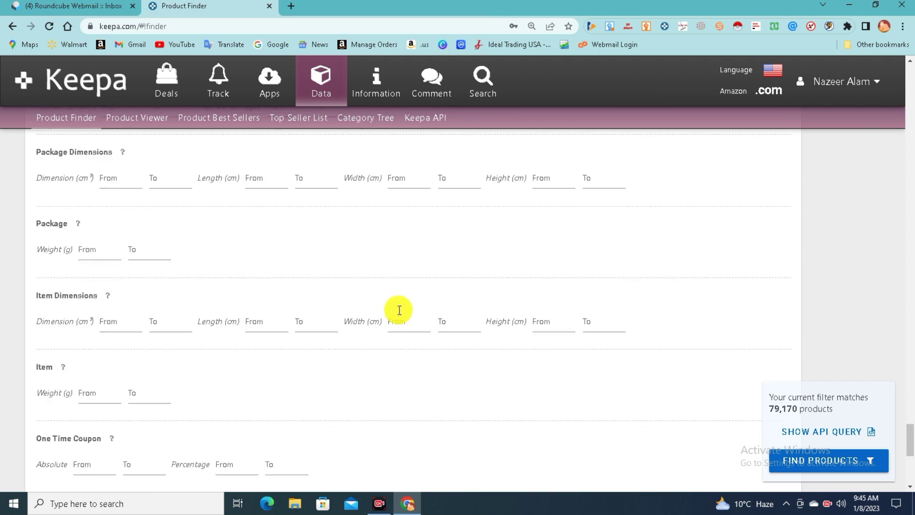
scroll(399, 310, down, 7)
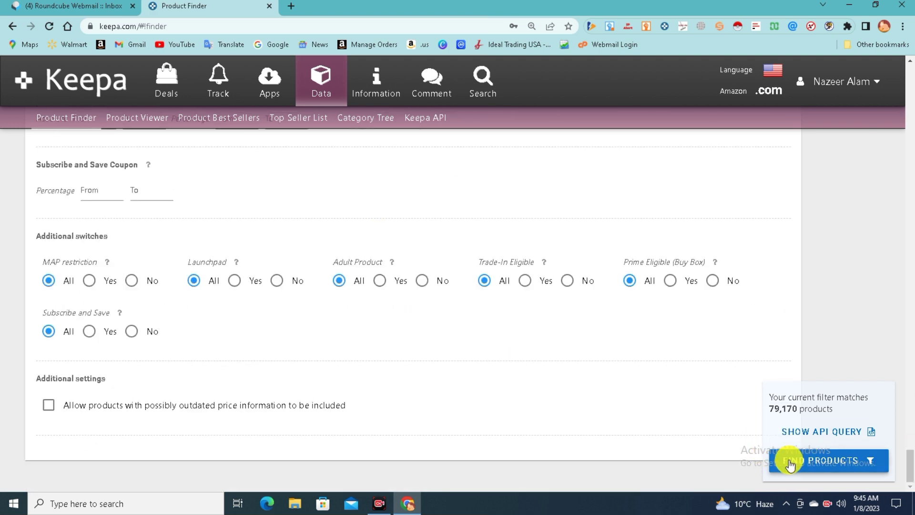
click(814, 464)
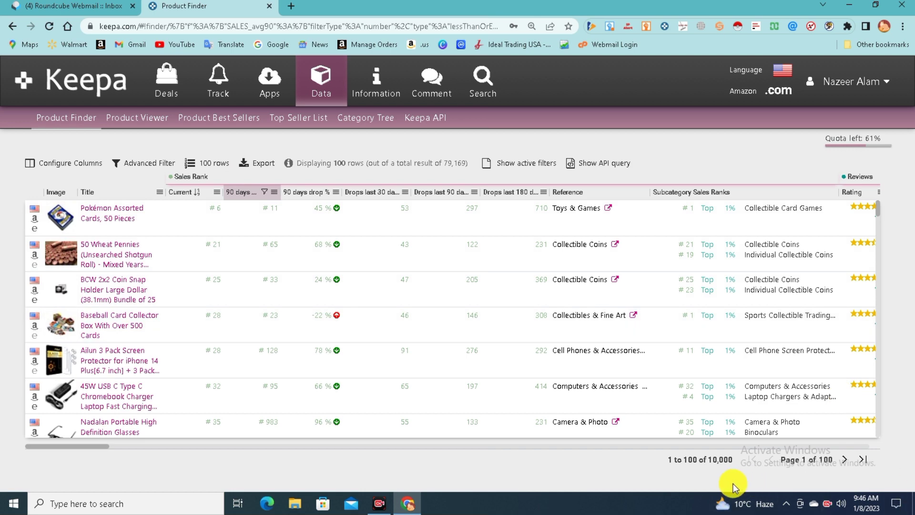
- Look through the listed products and the column choices available for the results table
scroll(414, 286, down, 15)
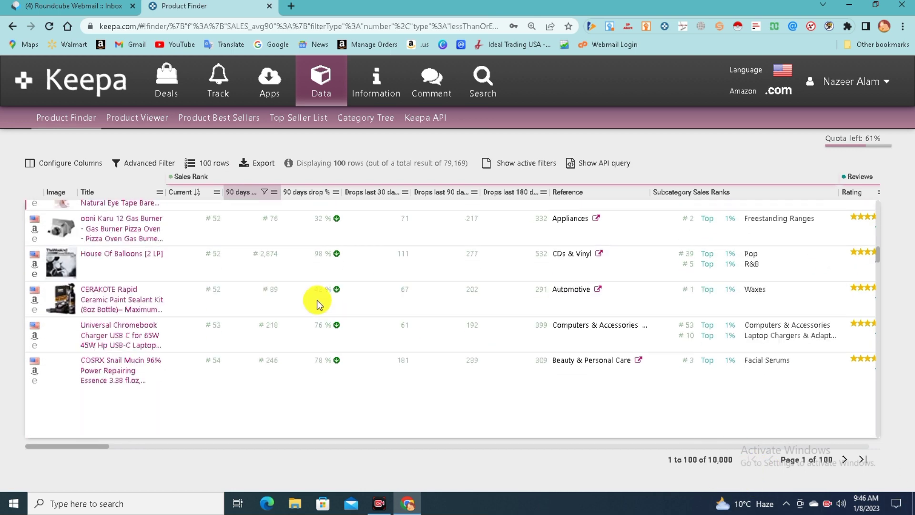
scroll(112, 314, up, 10)
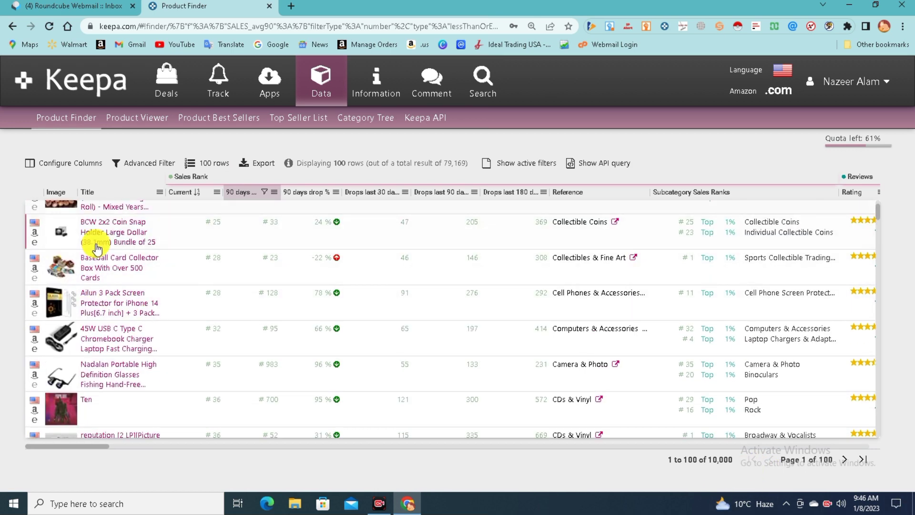
scroll(196, 252, up, 2)
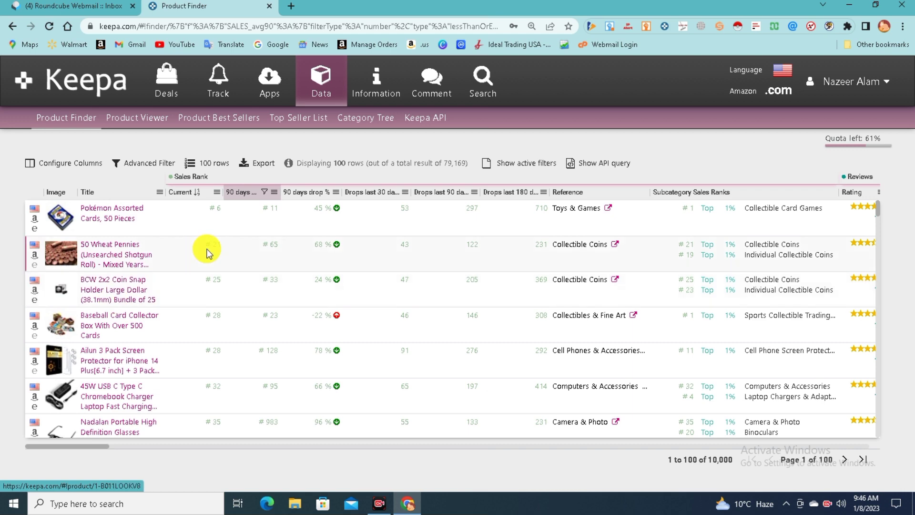
click(34, 167)
scroll(55, 286, down, 5)
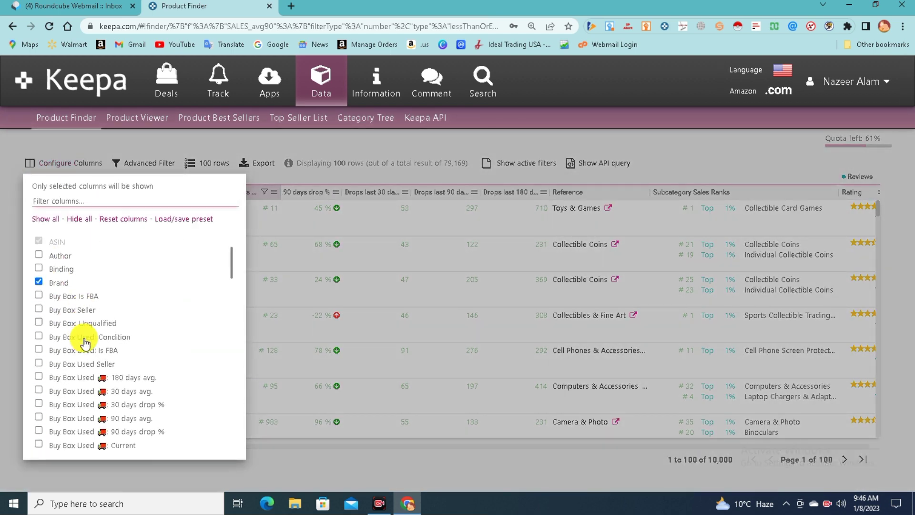
scroll(48, 286, up, 3)
scroll(48, 371, up, 1)
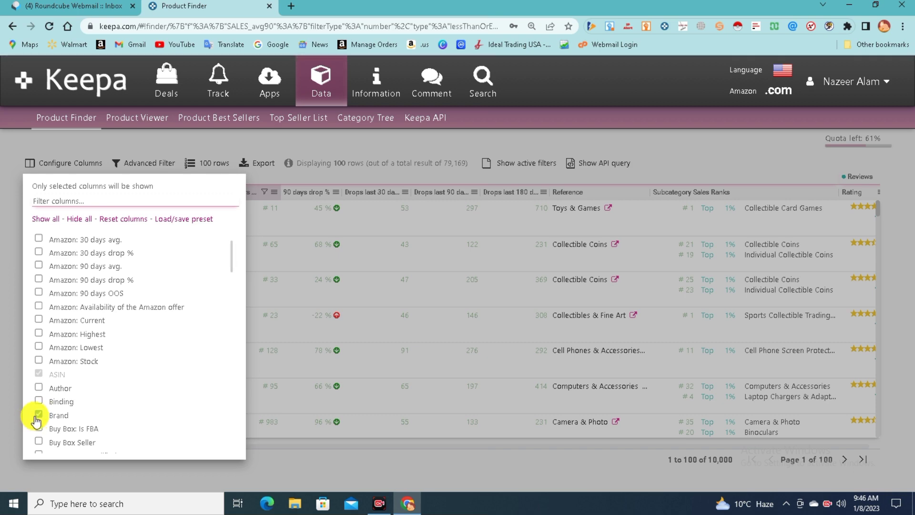
click(358, 463)
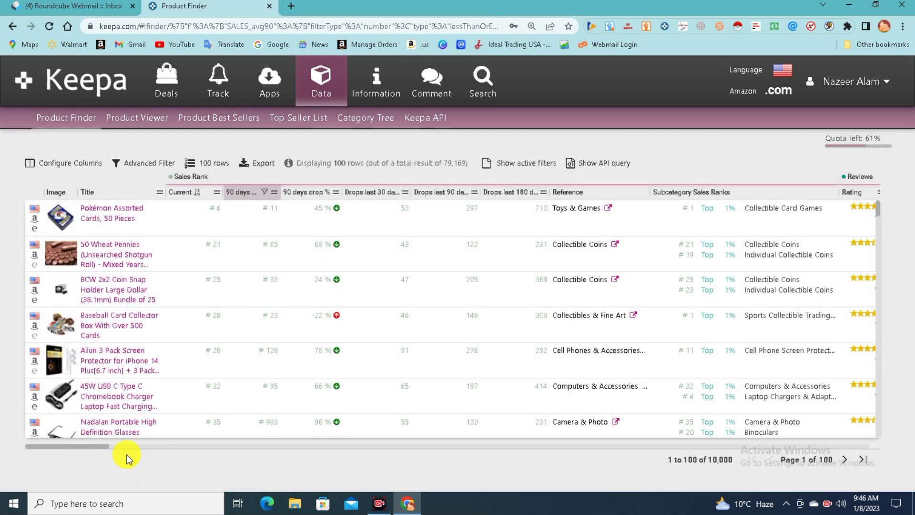
- Examine the Manufacturer and Brand columns of the search results to find brands worth researching
drag(105, 444, 734, 456)
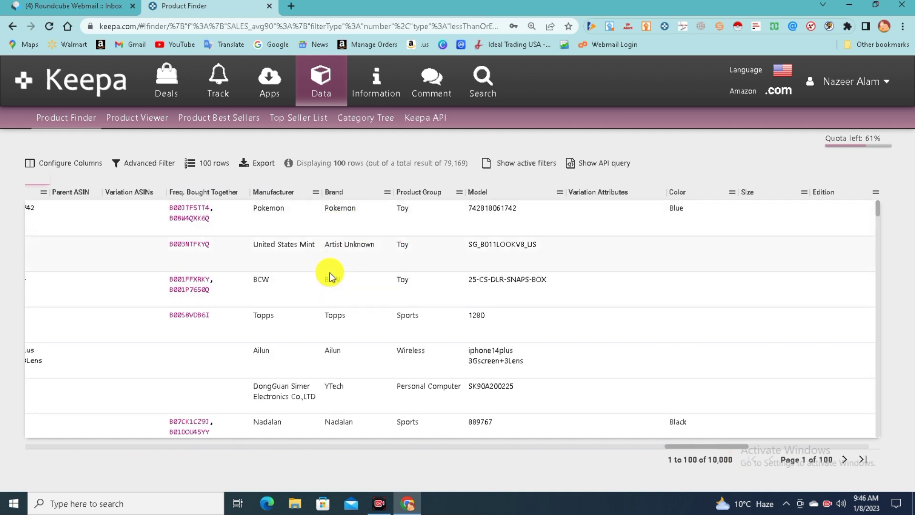
click(315, 193)
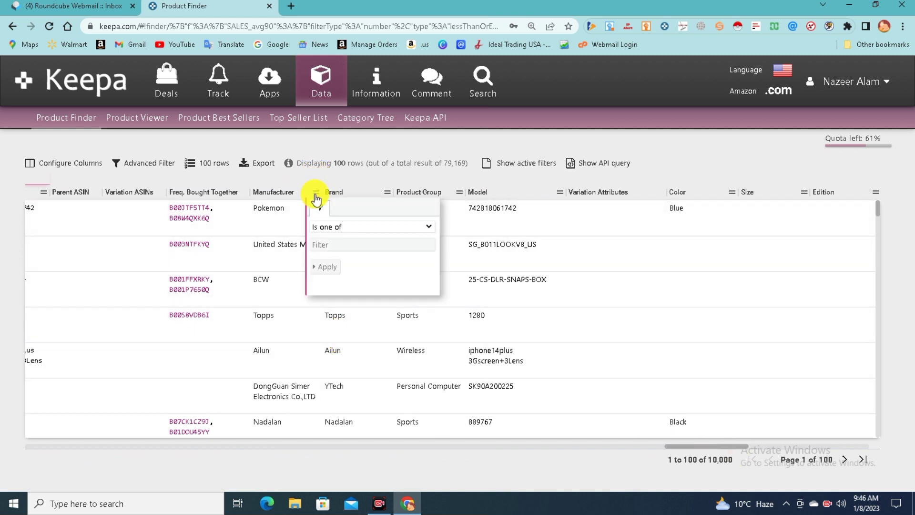
click(337, 181)
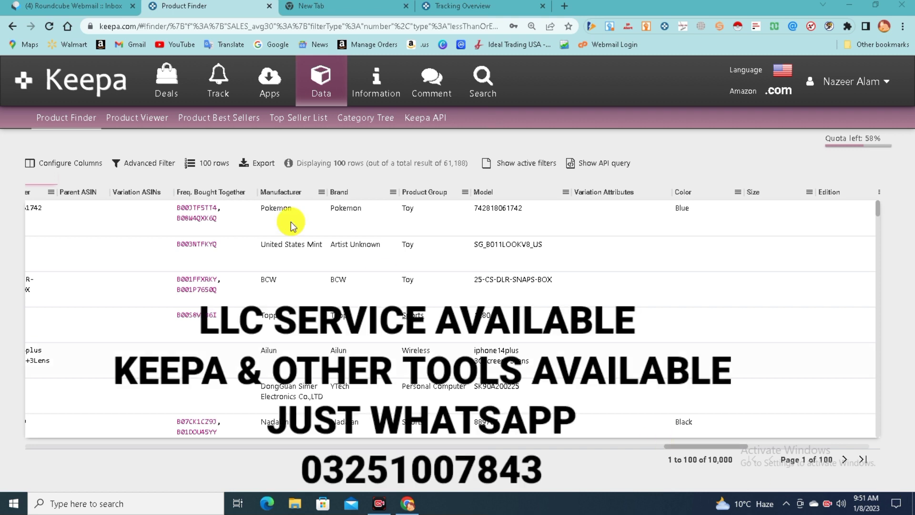
scroll(350, 267, down, 3)
scroll(350, 288, down, 2)
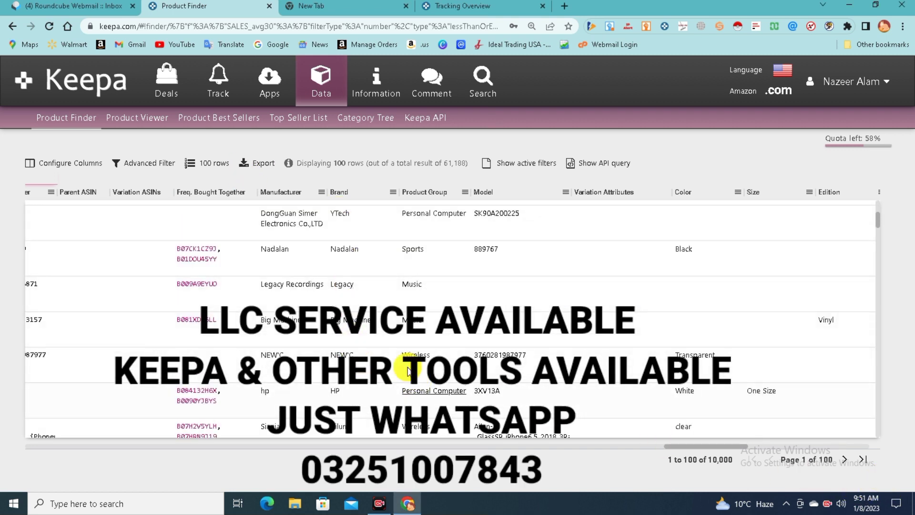
scroll(369, 346, down, 10)
scroll(374, 348, down, 5)
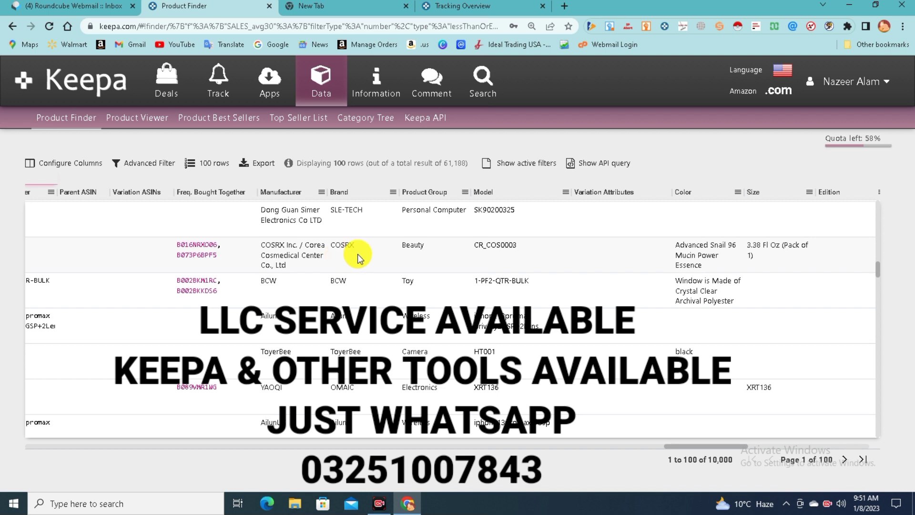
scroll(368, 362, down, 5)
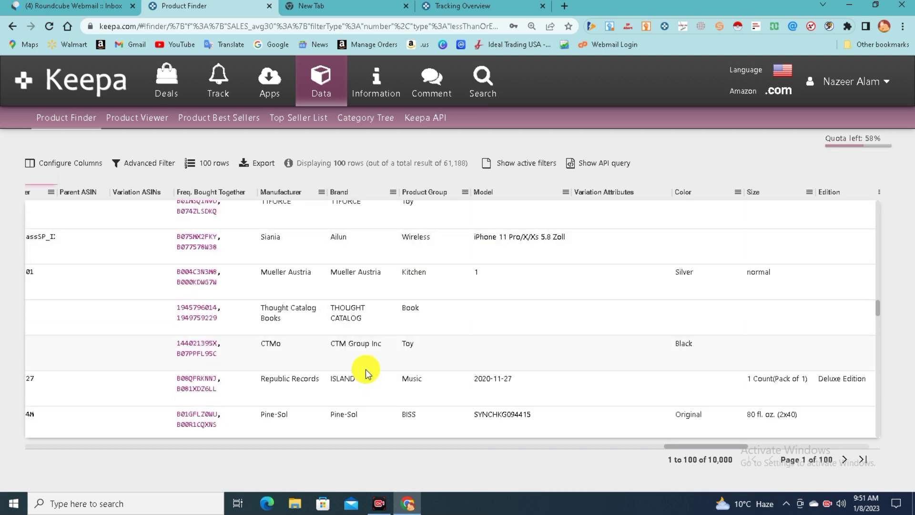
scroll(365, 369, down, 5)
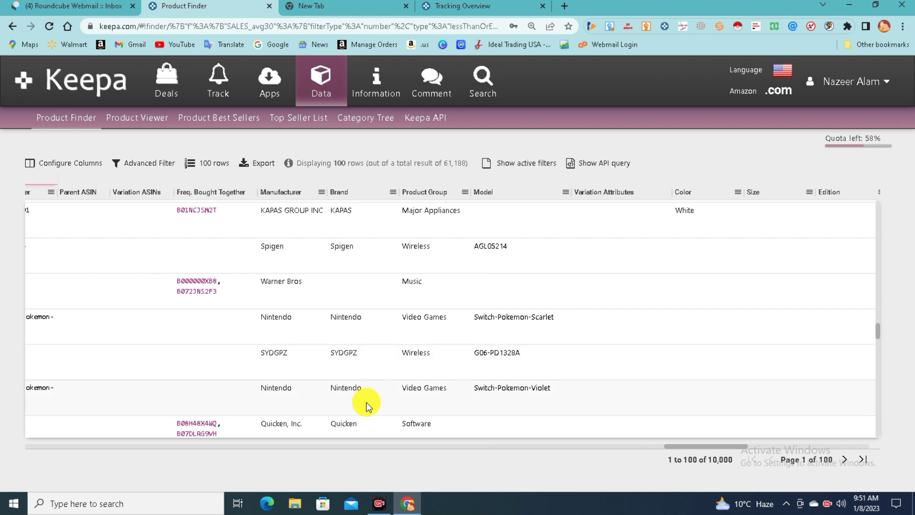
scroll(359, 376, up, 5)
scroll(343, 266, up, 8)
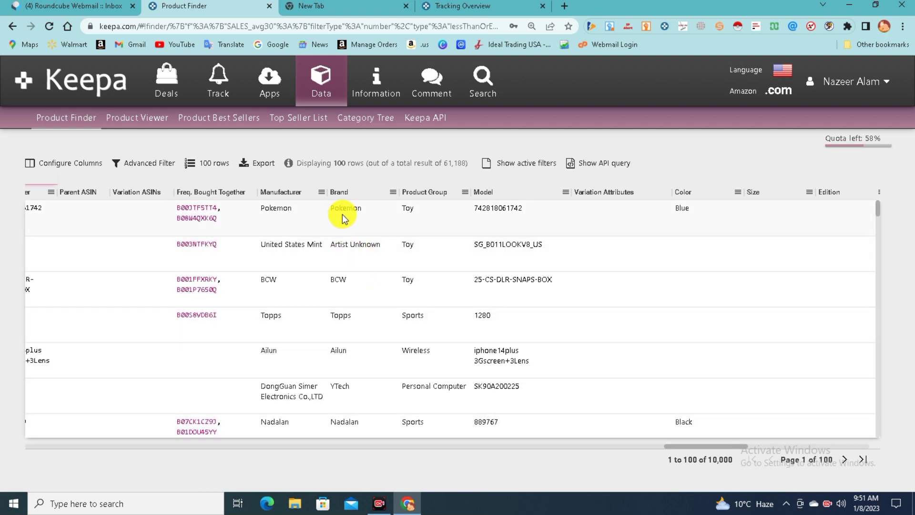
- Open an empty Product Finder in the browser tab that shows the Keepa Tracking Overview
click(453, 7)
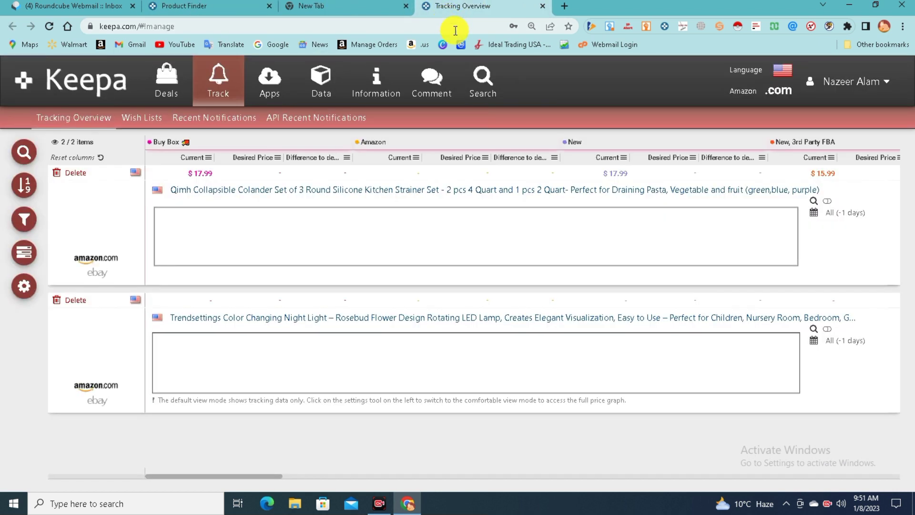
click(324, 83)
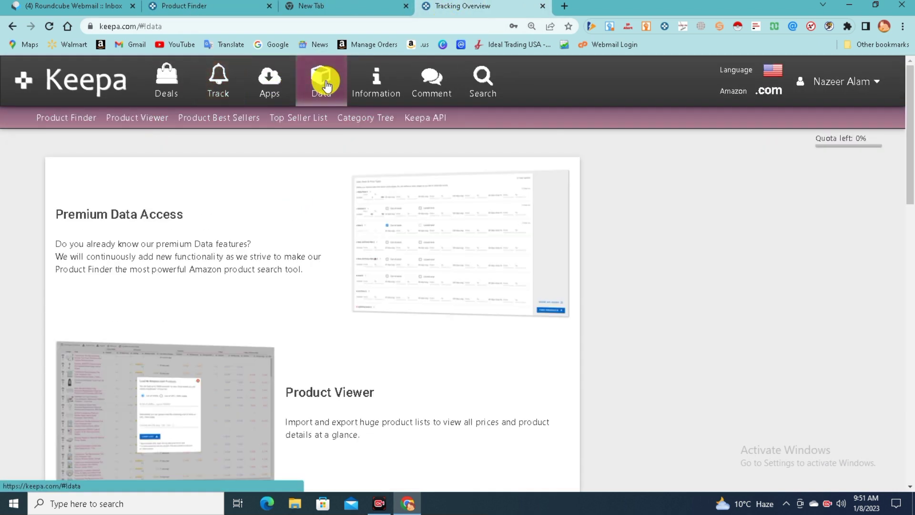
click(767, 95)
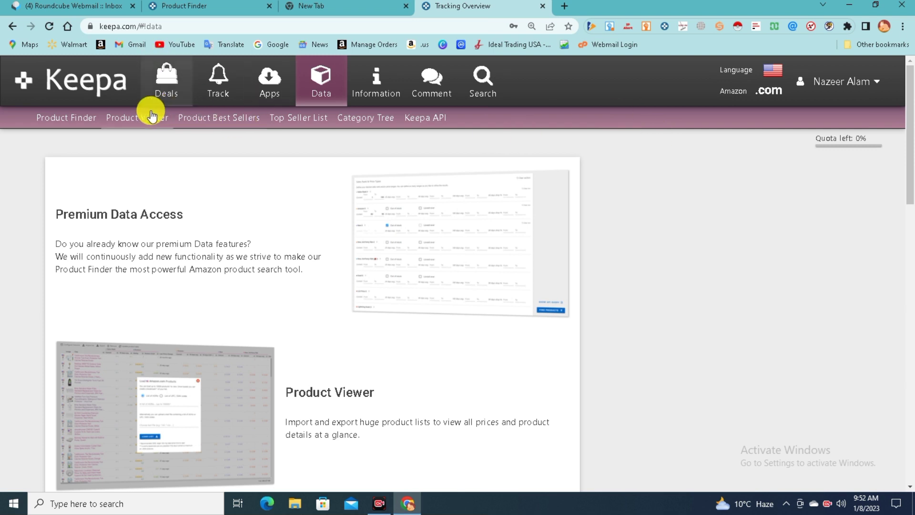
click(81, 116)
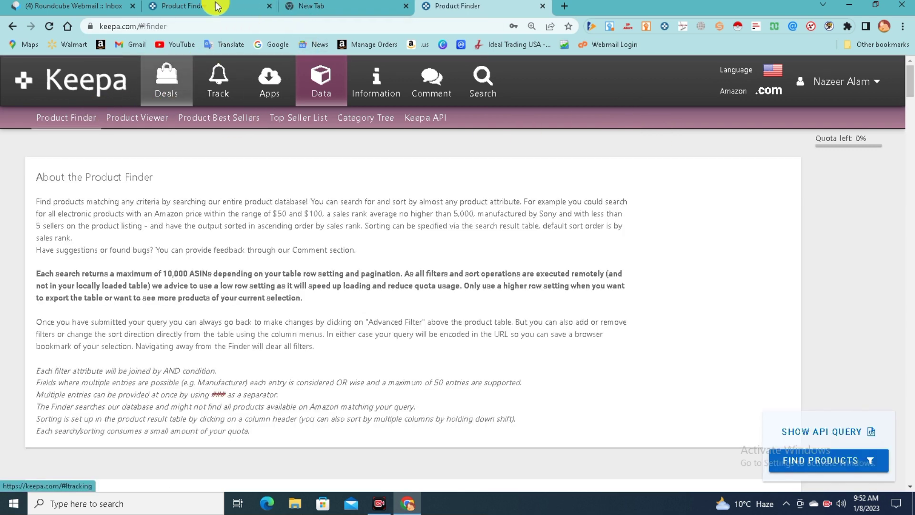
- Check the first product's brand in the earlier results and set the new search's Brand filter to pokemon
click(215, 5)
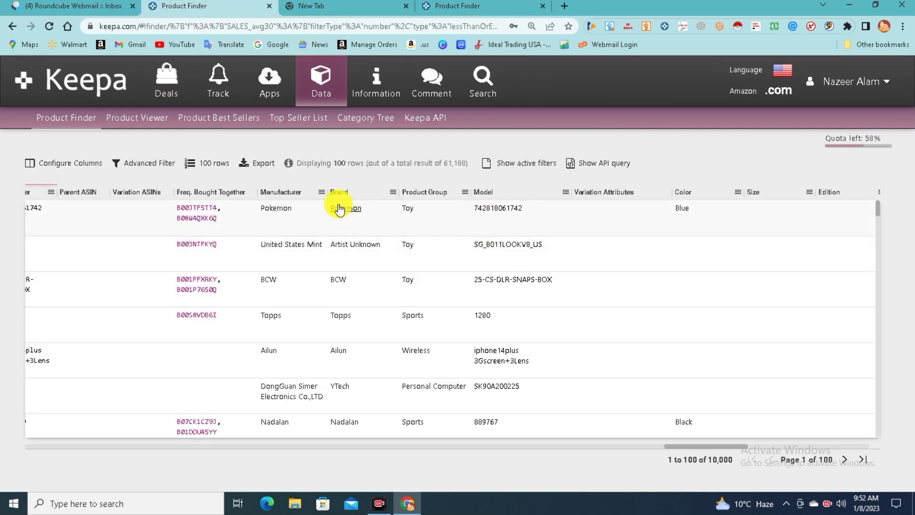
click(442, 5)
scroll(500, 259, down, 6)
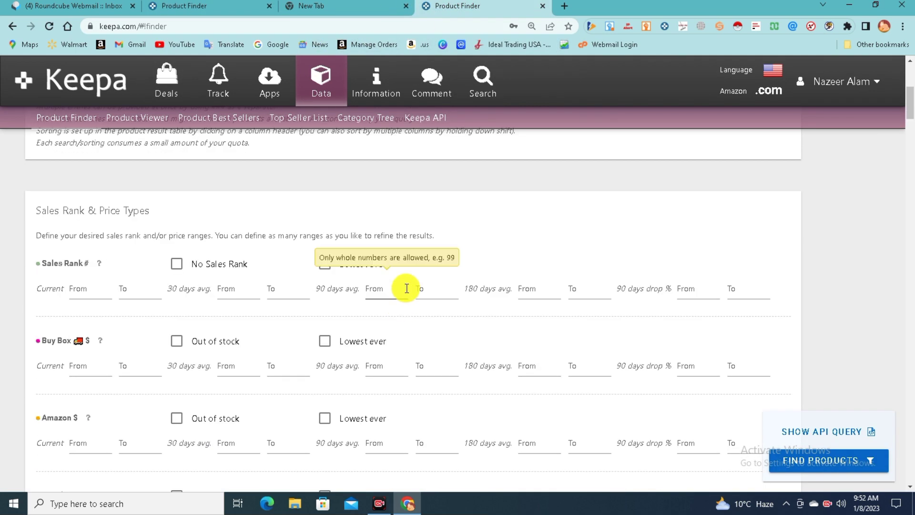
scroll(418, 323, down, 15)
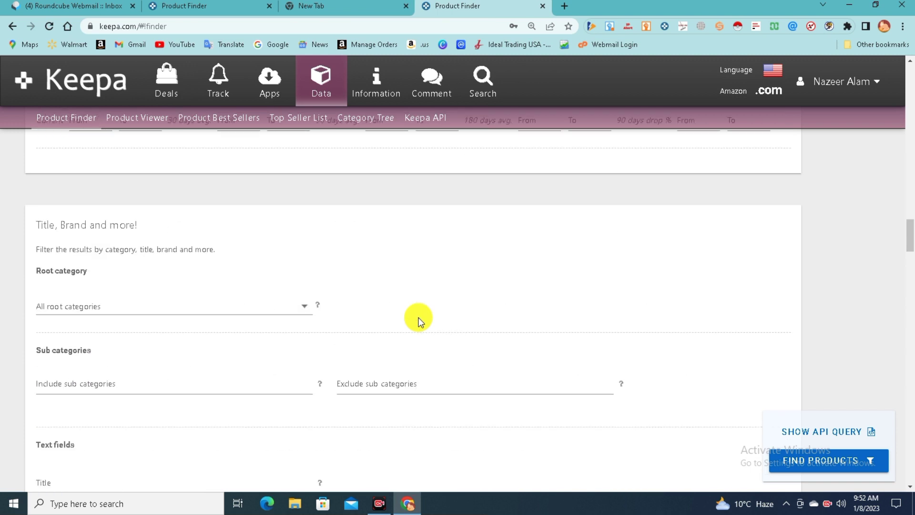
scroll(417, 316, up, 5)
scroll(432, 328, down, 6)
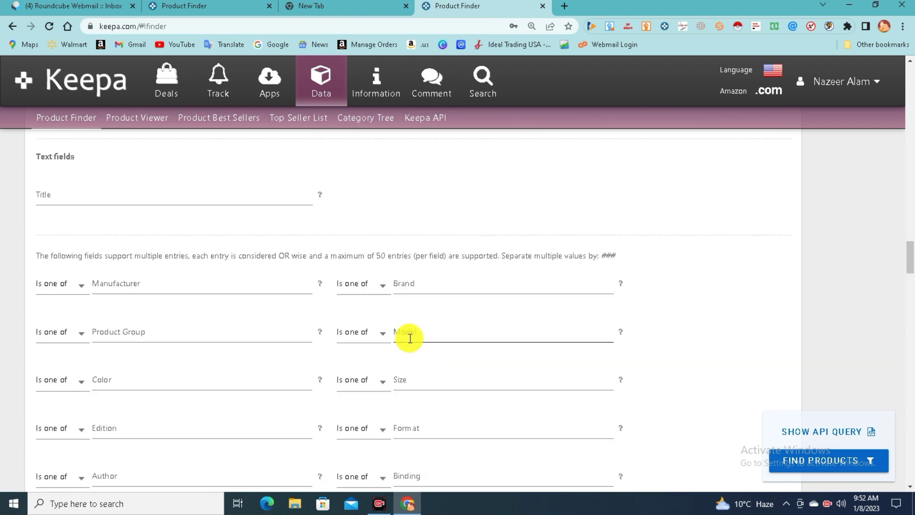
click(412, 288)
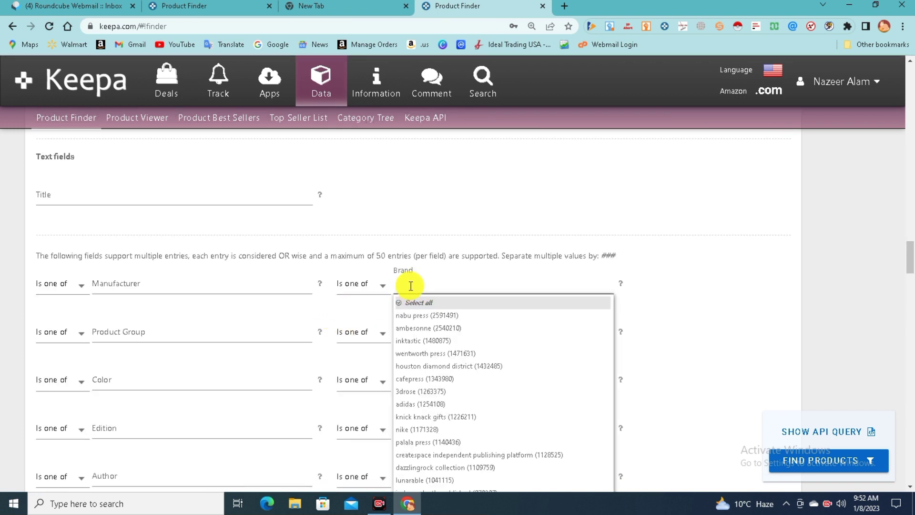
text(pokem)
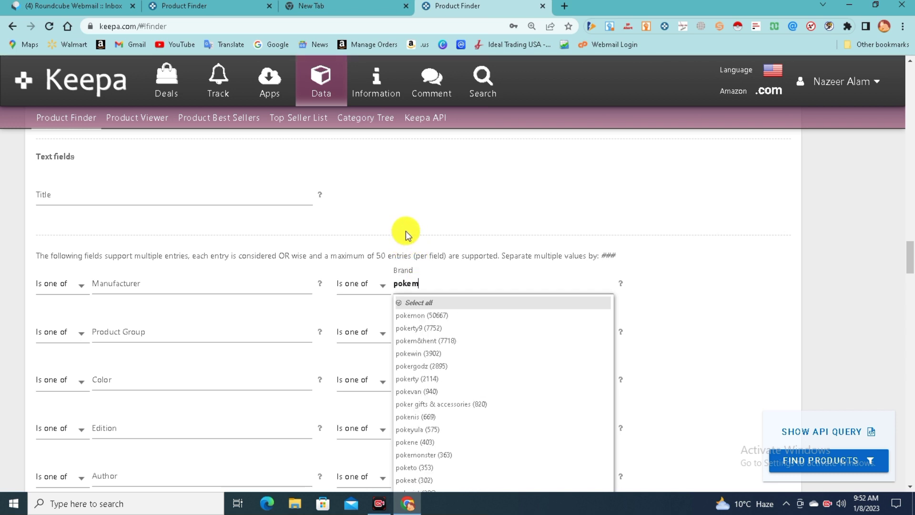
text(on)
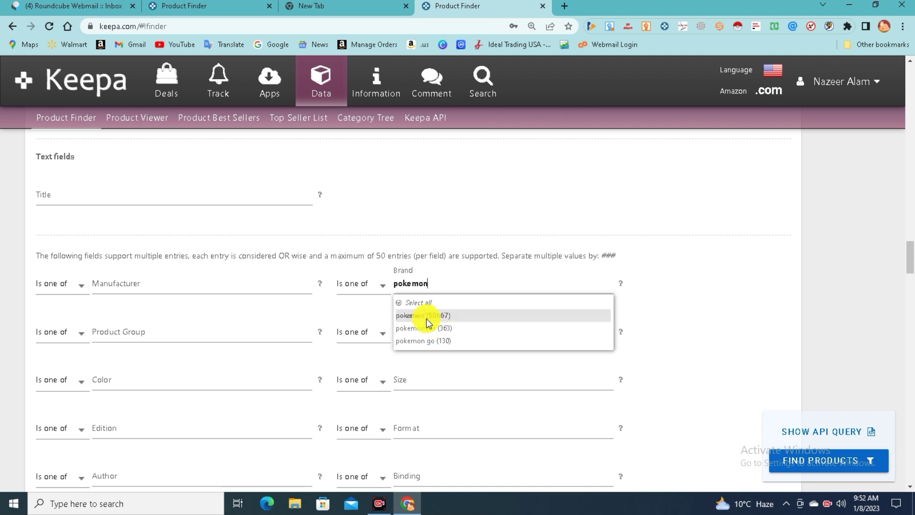
- Recheck the brand name in the earlier results and pick pokemon again in the Brand filter
click(198, 4)
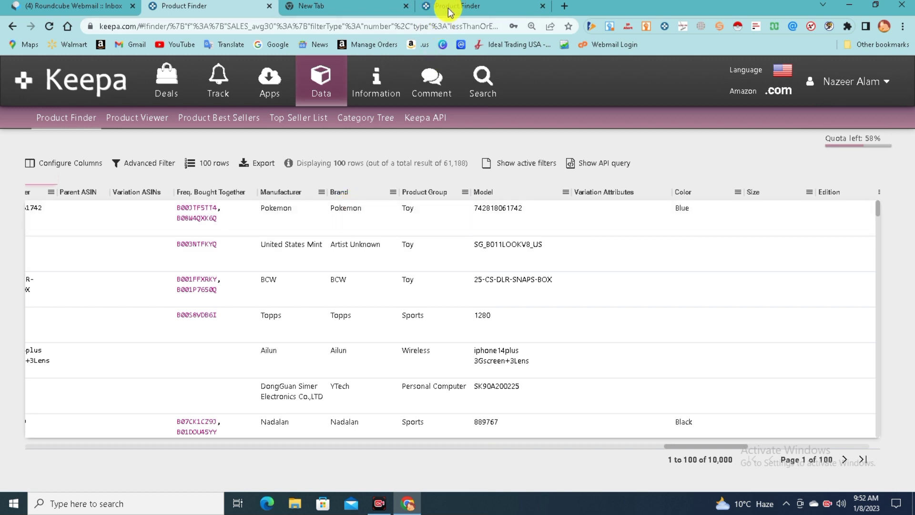
click(484, 6)
click(400, 293)
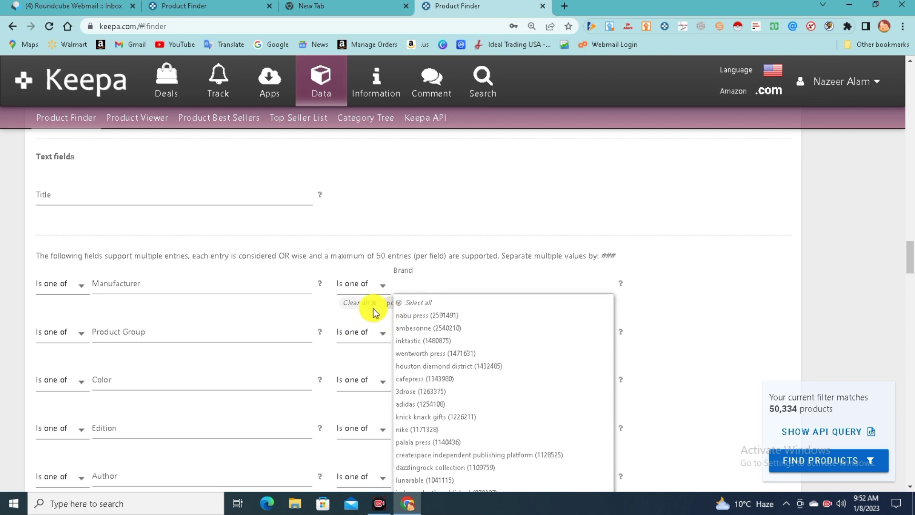
text(poke)
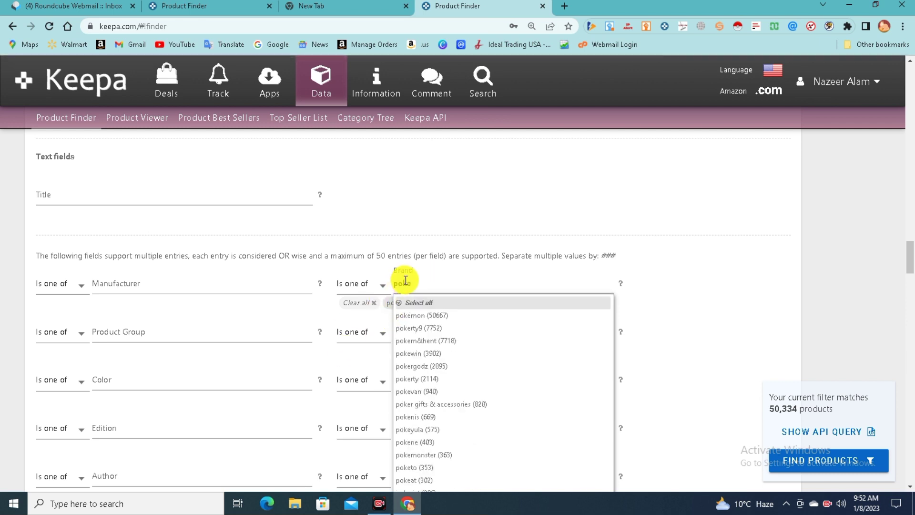
click(405, 315)
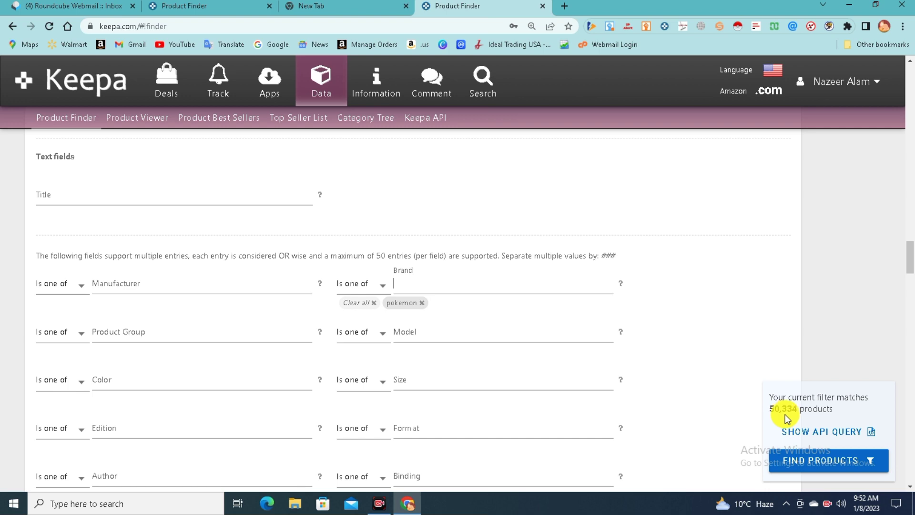
- Set the maximum 90-day average Sales Rank to 50000 for the brand search
scroll(736, 336, up, 15)
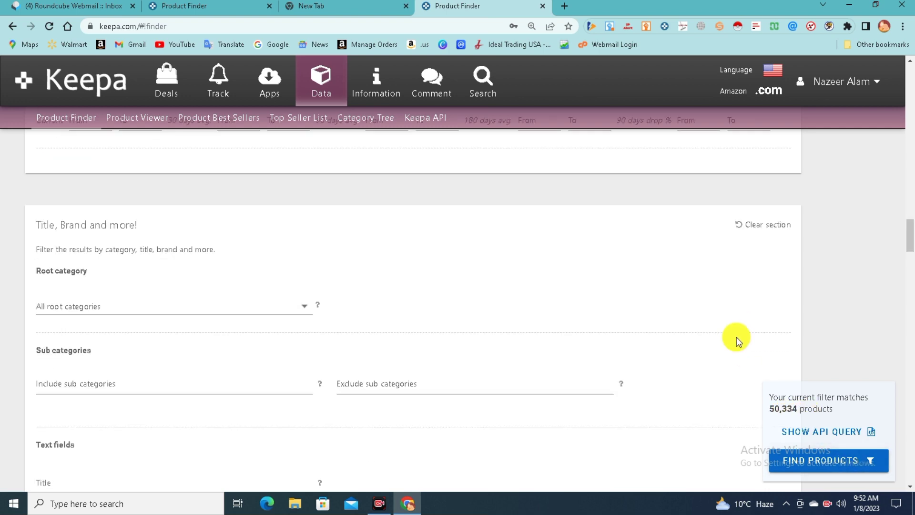
scroll(393, 290, up, 5)
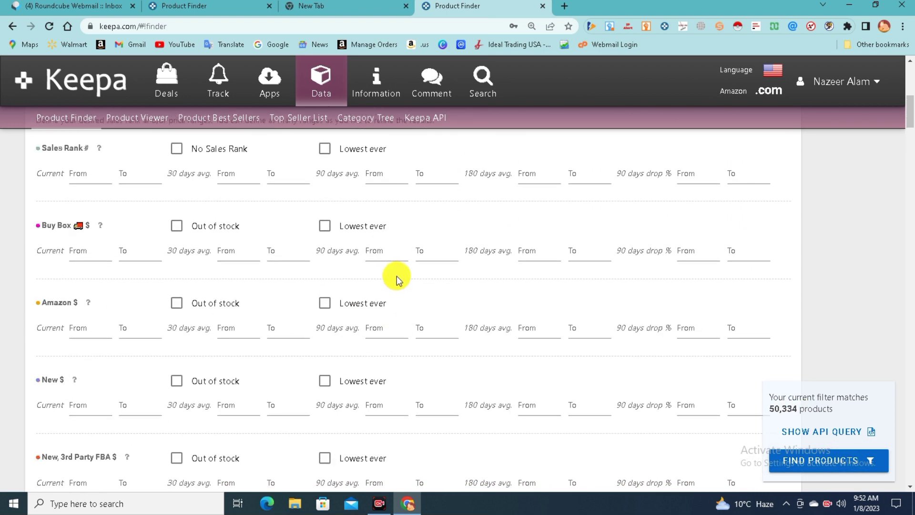
click(205, 6)
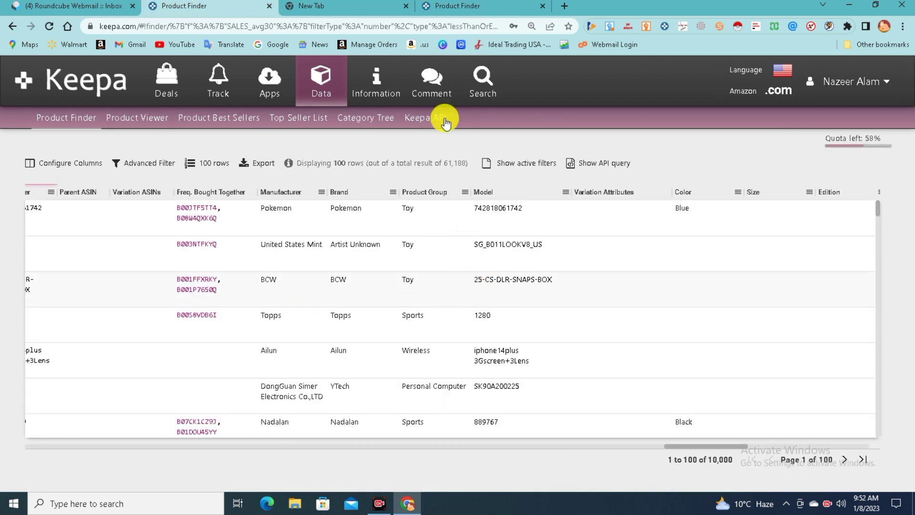
click(460, 6)
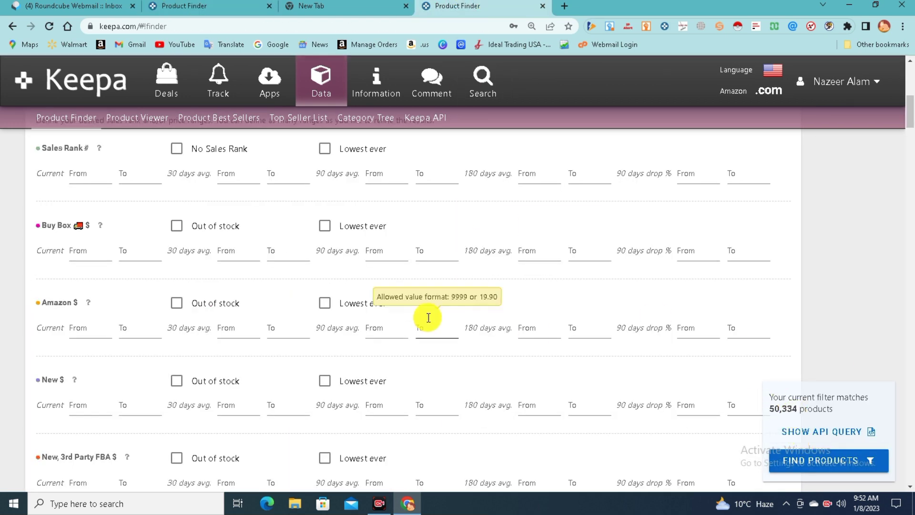
scroll(350, 310, up, 10)
scroll(359, 307, down, 4)
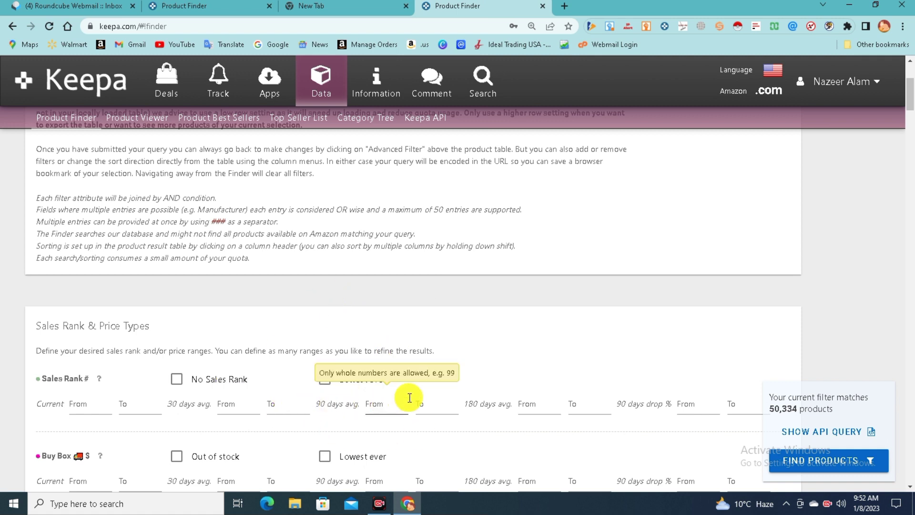
click(432, 403)
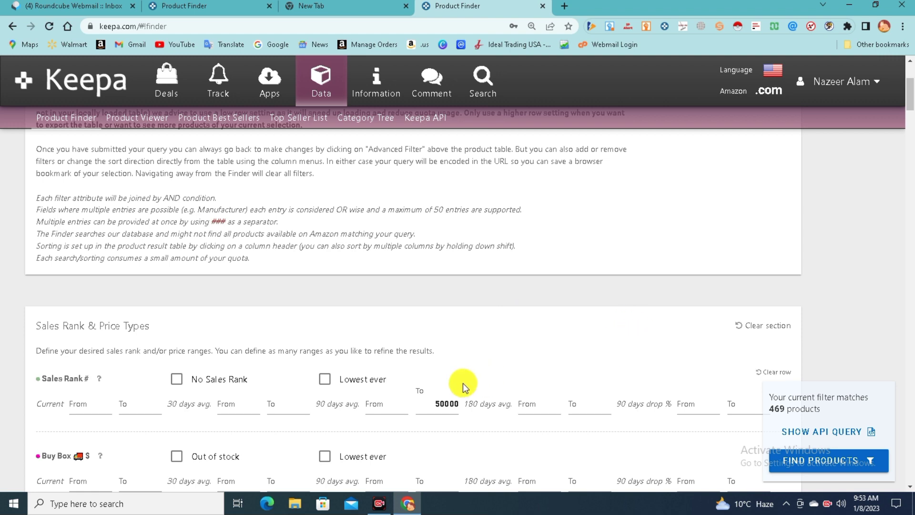
- Restrict the search to products whose Amazon price is out of stock
scroll(460, 384, down, 2)
scroll(452, 306, down, 2)
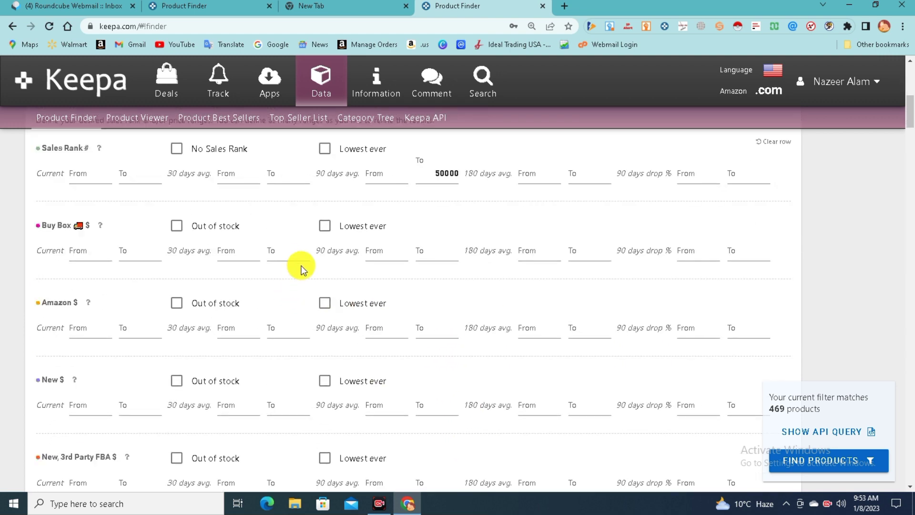
click(191, 304)
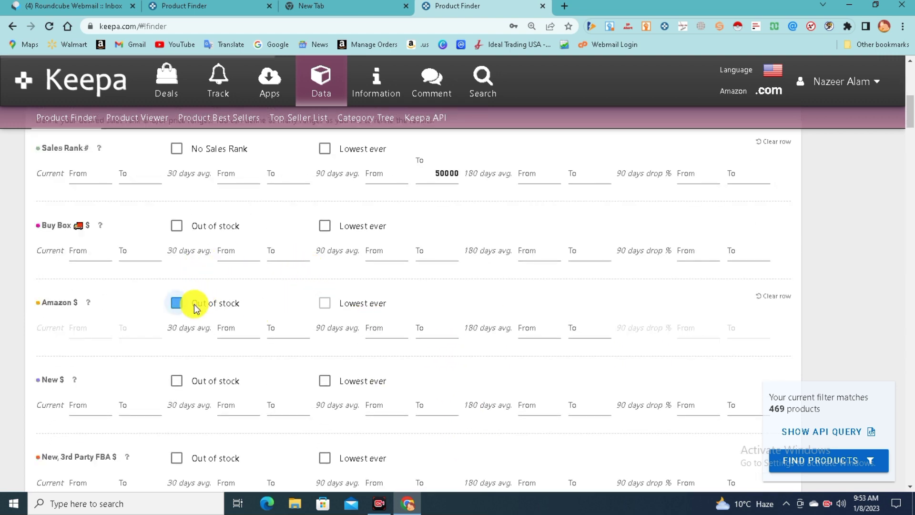
- Set the minimum current New Offer Count to 3 in the Offer Counts section
scroll(372, 260, down, 4)
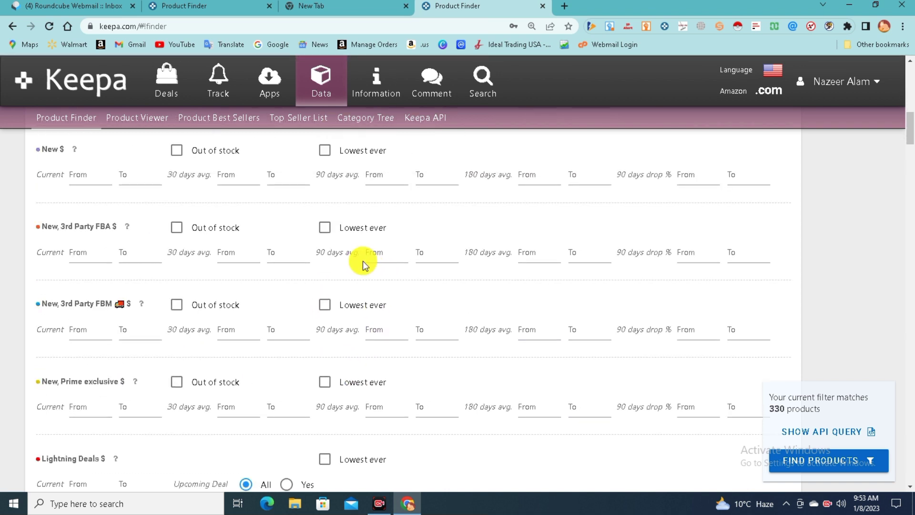
scroll(204, 310, down, 8)
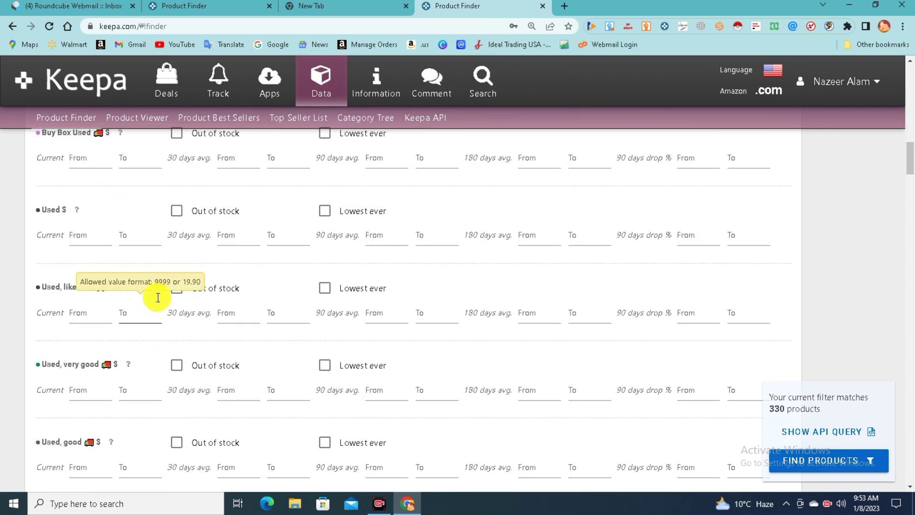
scroll(143, 281, down, 4)
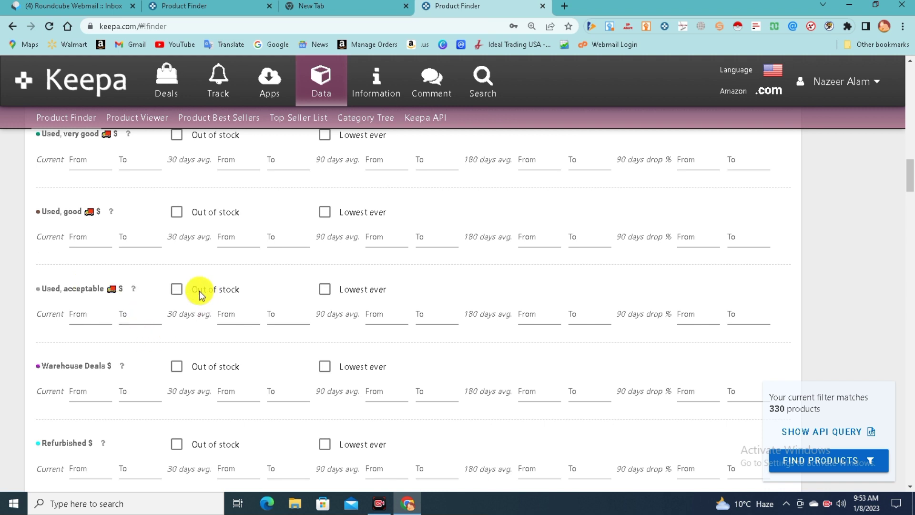
scroll(196, 286, down, 3)
scroll(194, 276, down, 4)
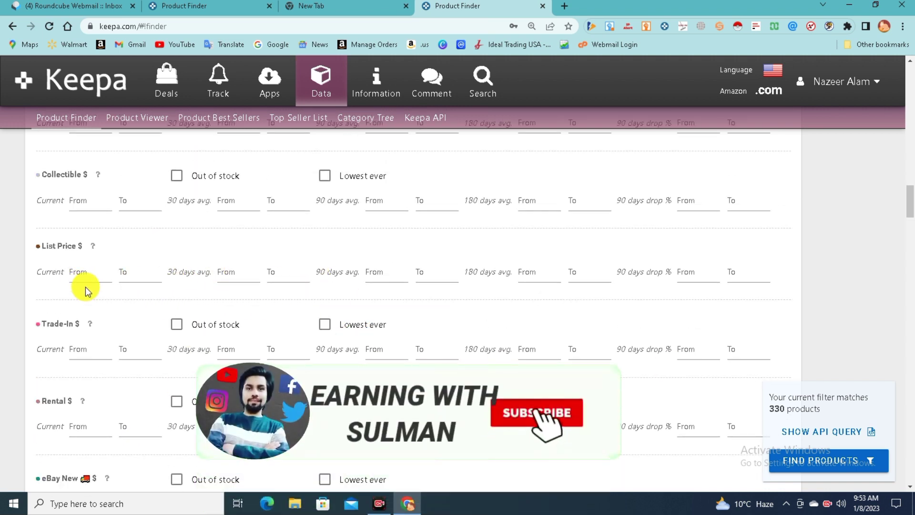
scroll(85, 288, down, 5)
scroll(163, 286, down, 3)
scroll(143, 306, down, 1)
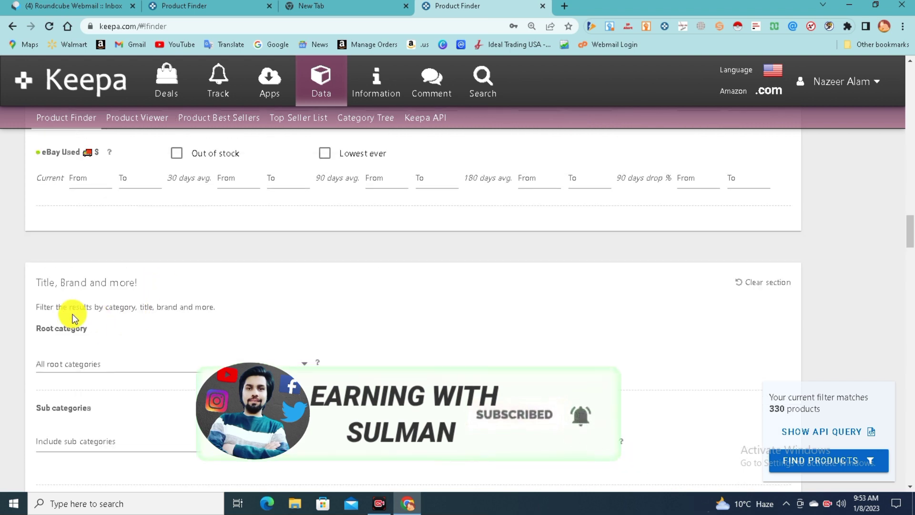
scroll(119, 333, down, 4)
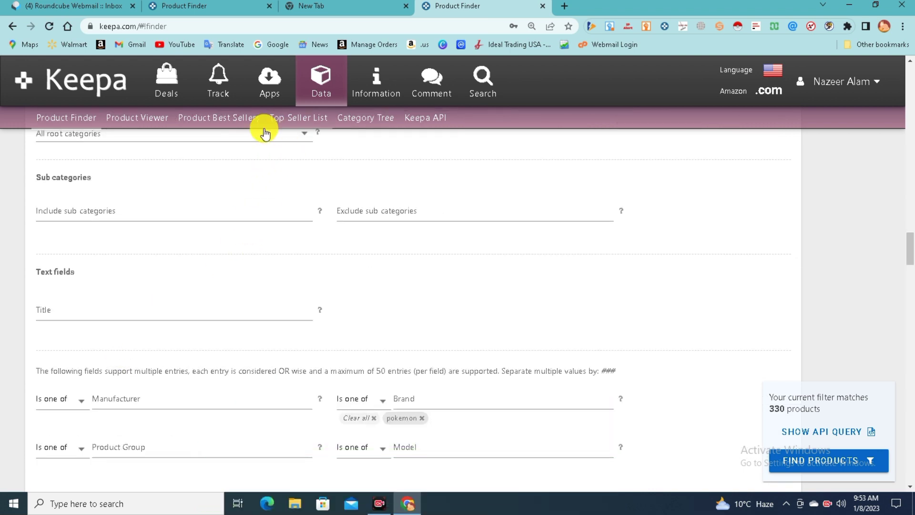
scroll(285, 265, down, 5)
scroll(224, 268, down, 3)
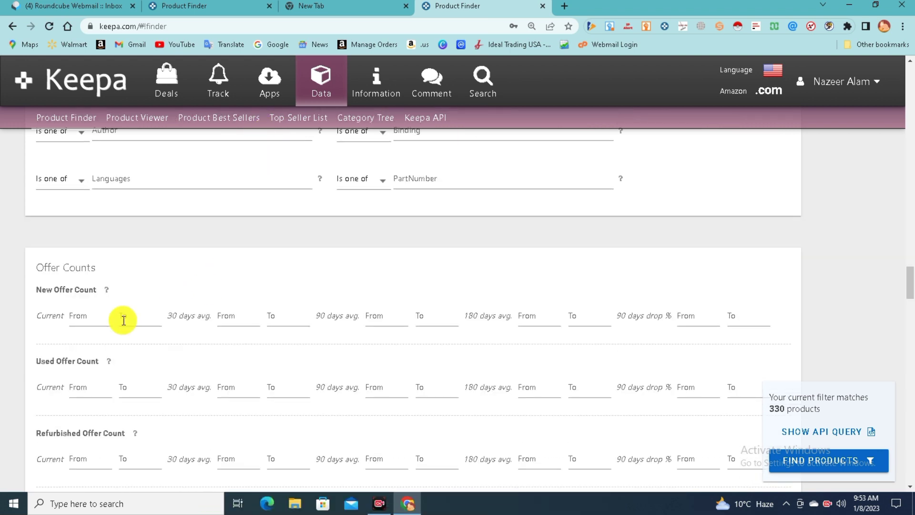
click(77, 314)
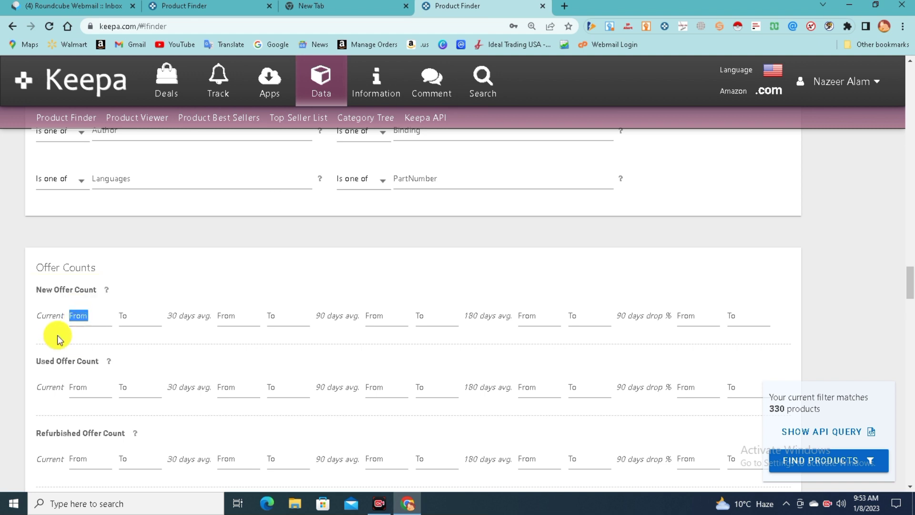
click(76, 315)
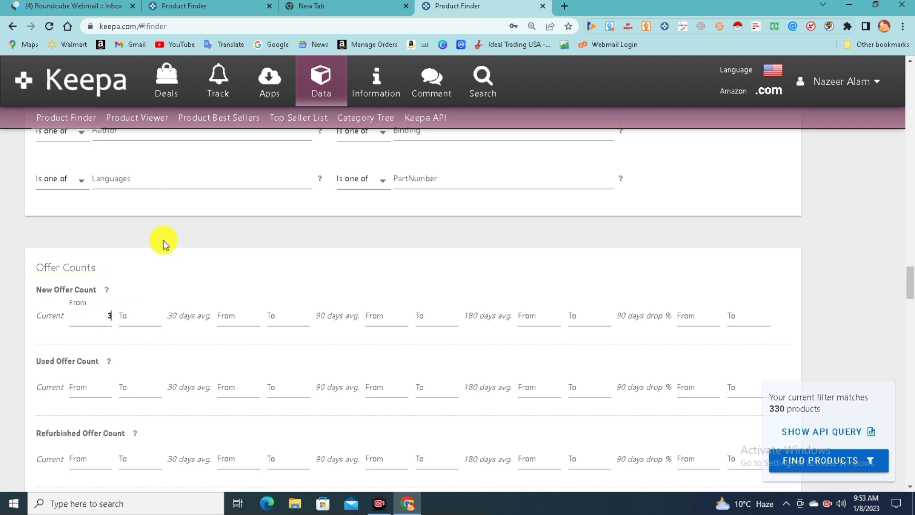
- Restrict the Buy Box Seller to 3rd Party
scroll(262, 369, down, 3)
click(141, 217)
scroll(164, 262, down, 5)
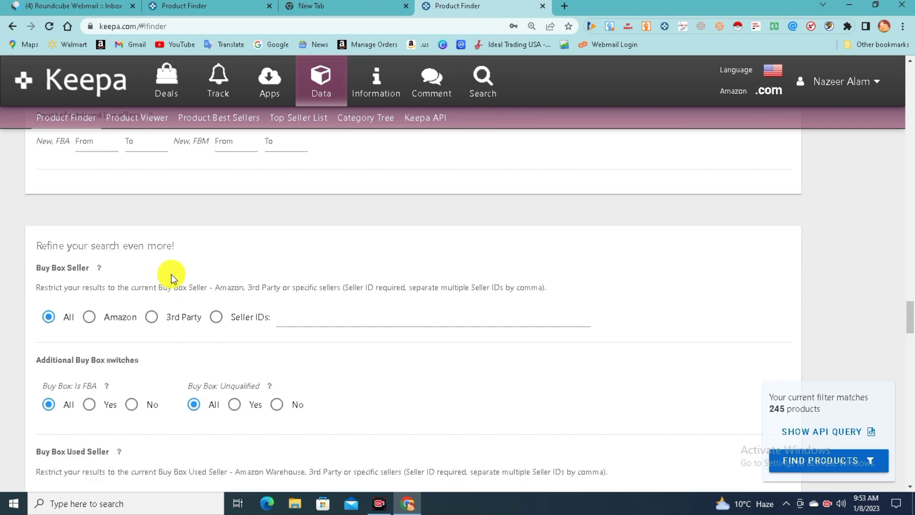
click(151, 316)
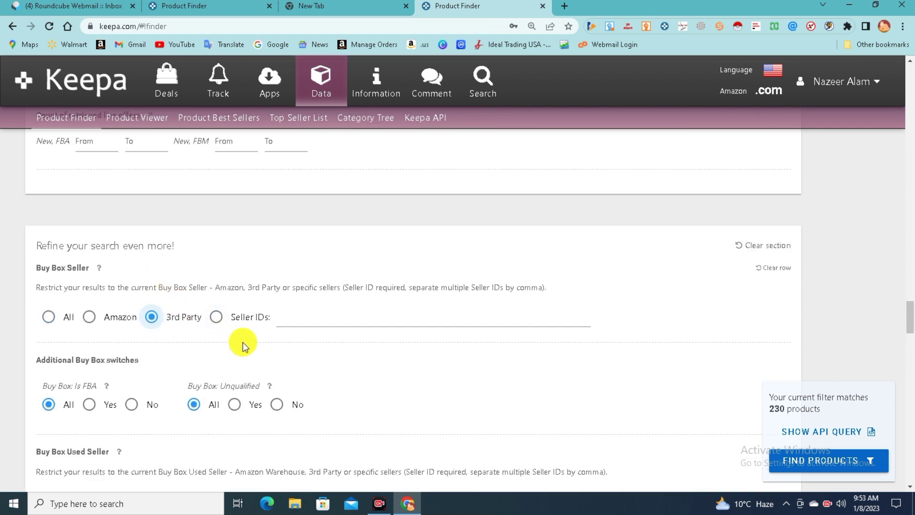
- Exclude digital products from the Product Type filter and limit Variations to No Variations
scroll(242, 342, down, 3)
scroll(224, 310, down, 2)
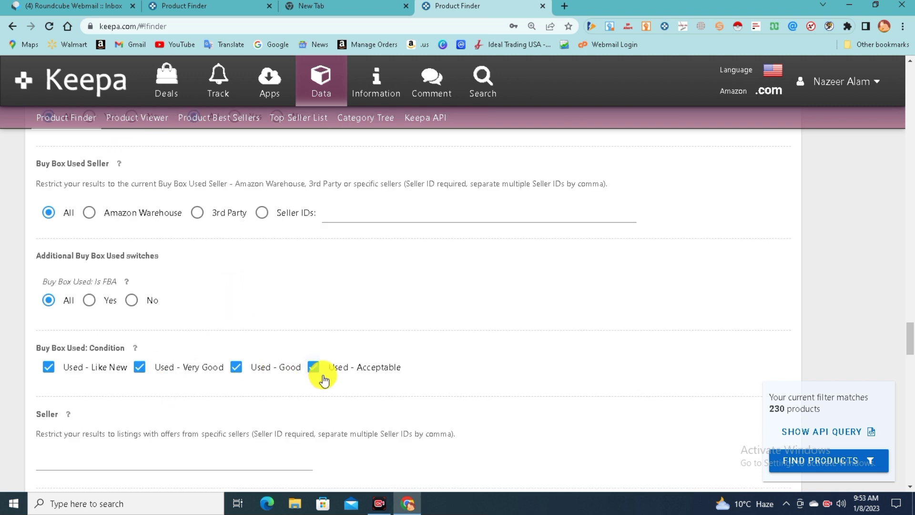
scroll(193, 327, down, 5)
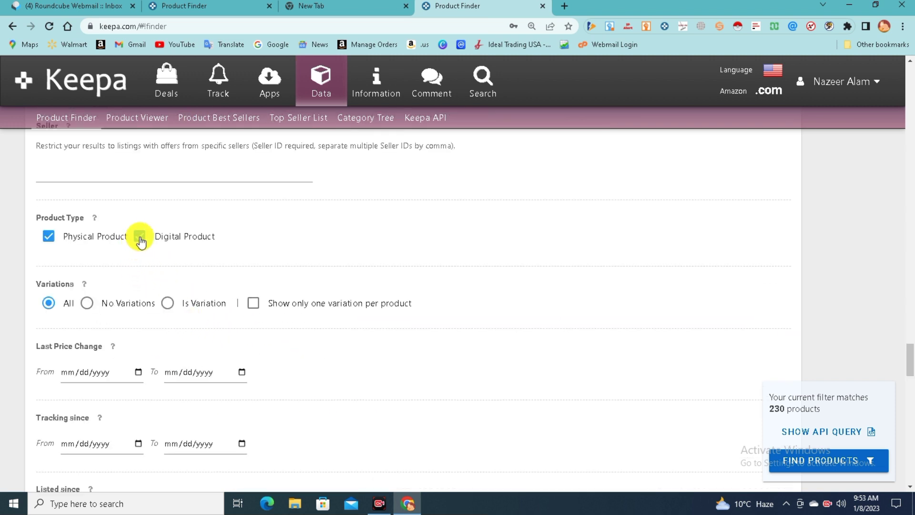
click(140, 236)
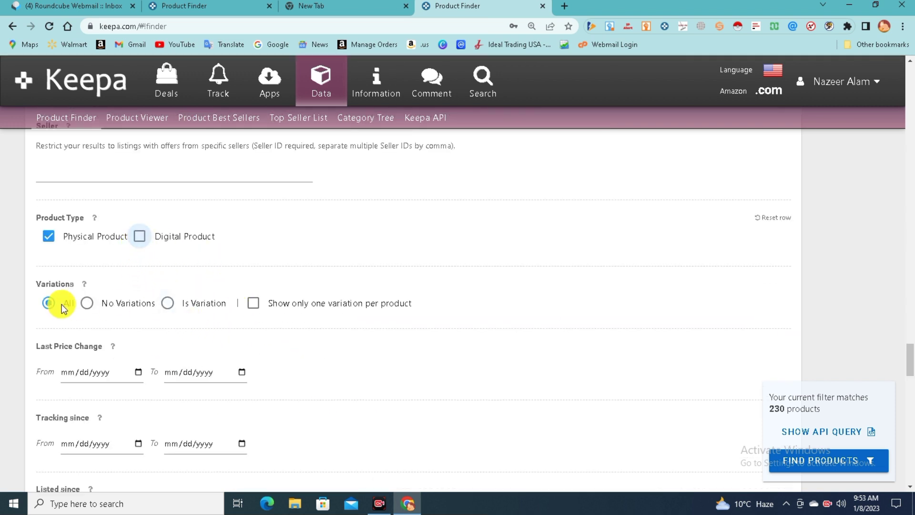
click(86, 305)
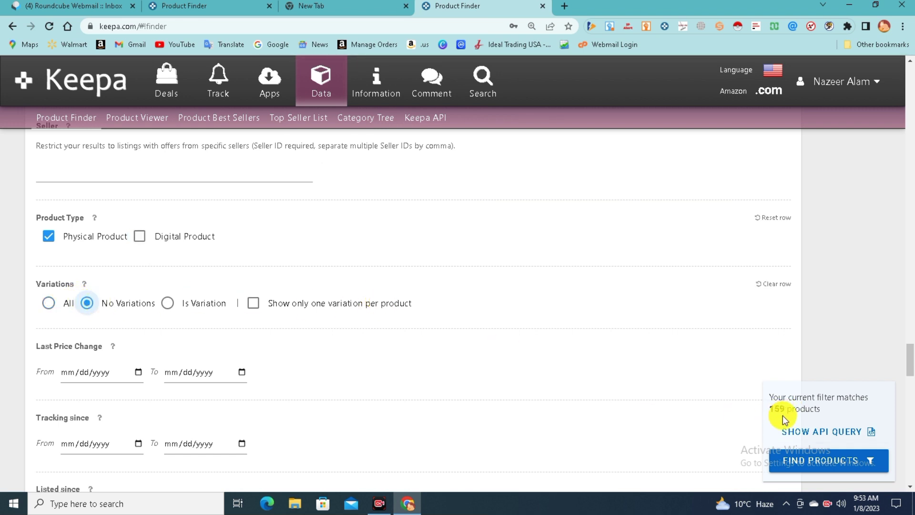
- Exclude in-stock and shippable, pre-order, back-ordered and shipping-delayed offers from the Availability of the Amazon offer filter
scroll(520, 350, down, 12)
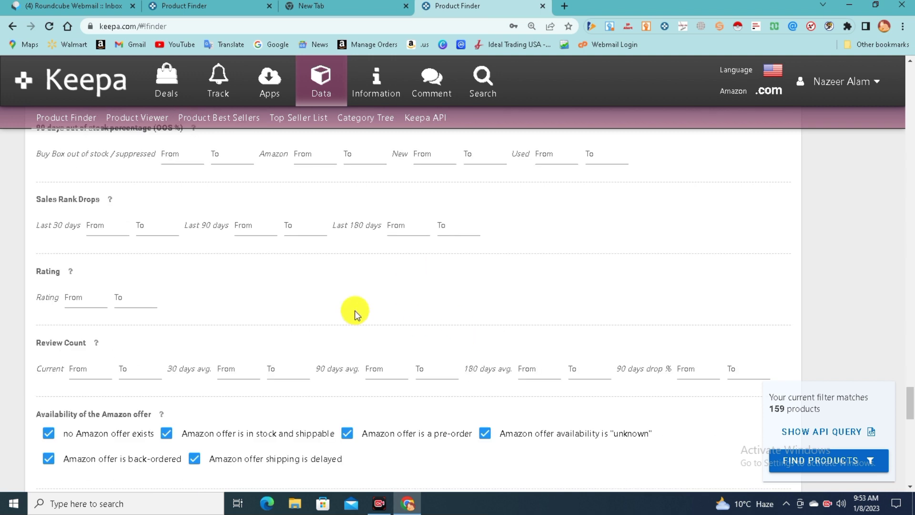
scroll(320, 370, down, 1)
click(174, 376)
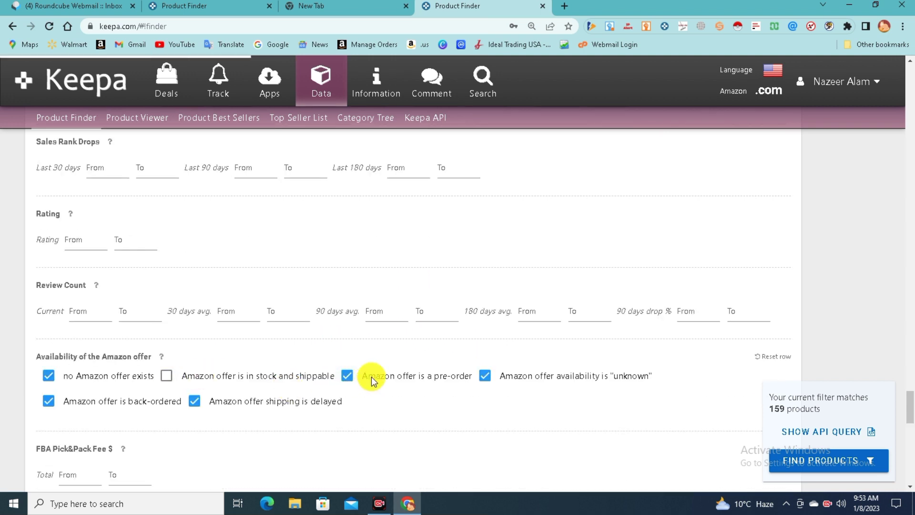
click(362, 376)
click(199, 406)
click(186, 400)
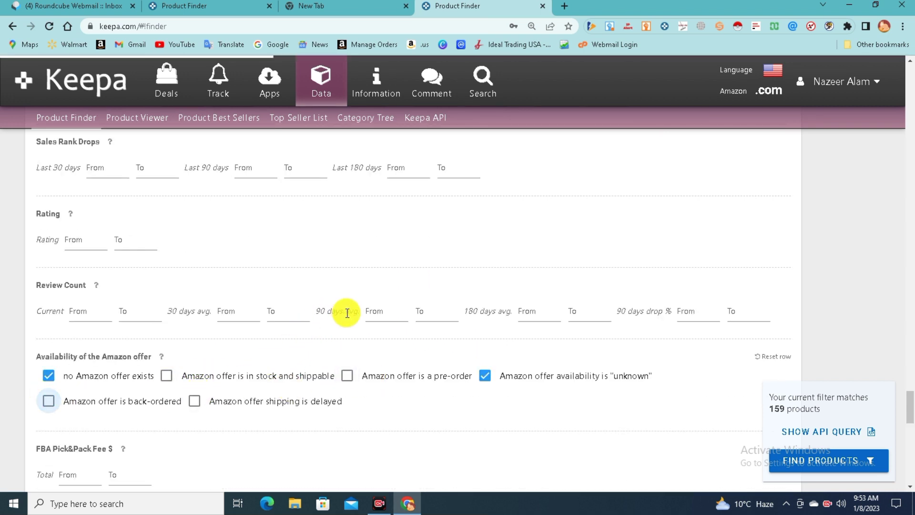
- Look over the remaining filters and run the product search for the pokemon brand
scroll(347, 312, down, 4)
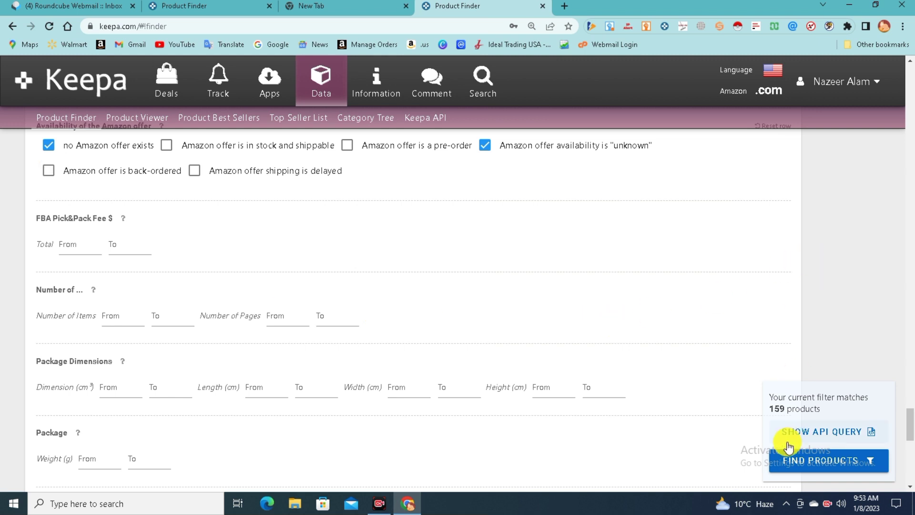
scroll(598, 335, down, 5)
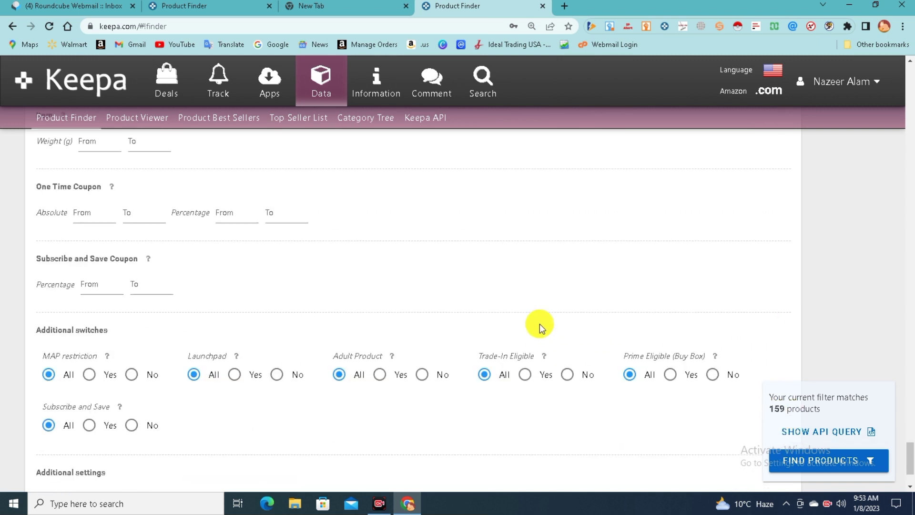
scroll(539, 324, down, 3)
click(803, 459)
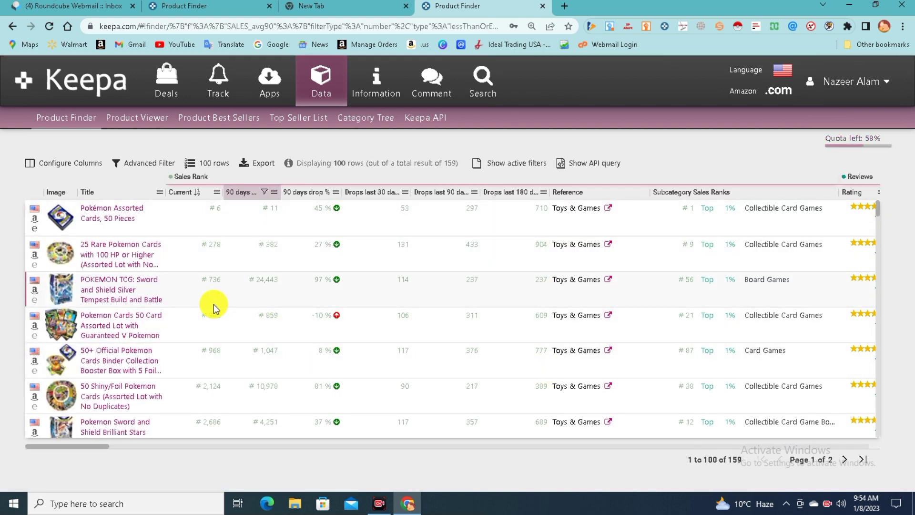
- Open the Amazon listings of the Lost Origin Build and Battle Box, the 100 random cards lot and the Pikachu 8" Plush in new tabs
scroll(150, 314, down, 2)
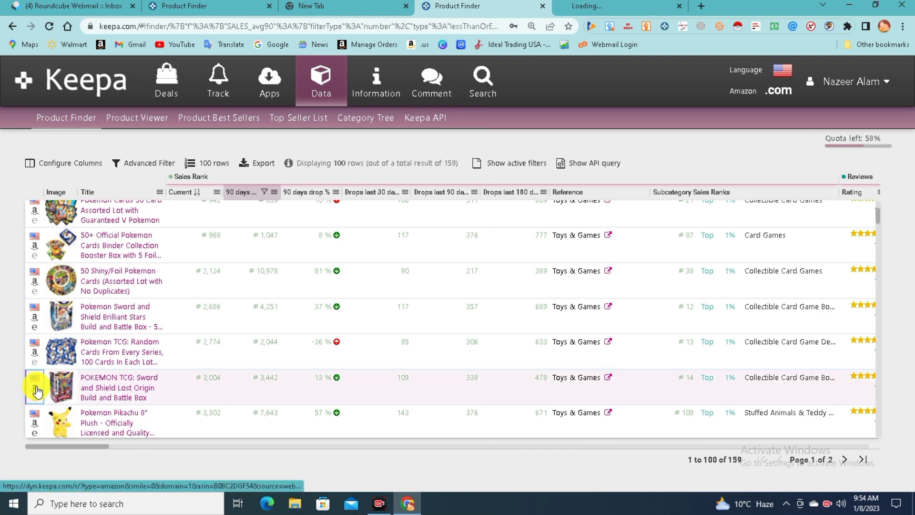
middle_click(33, 351)
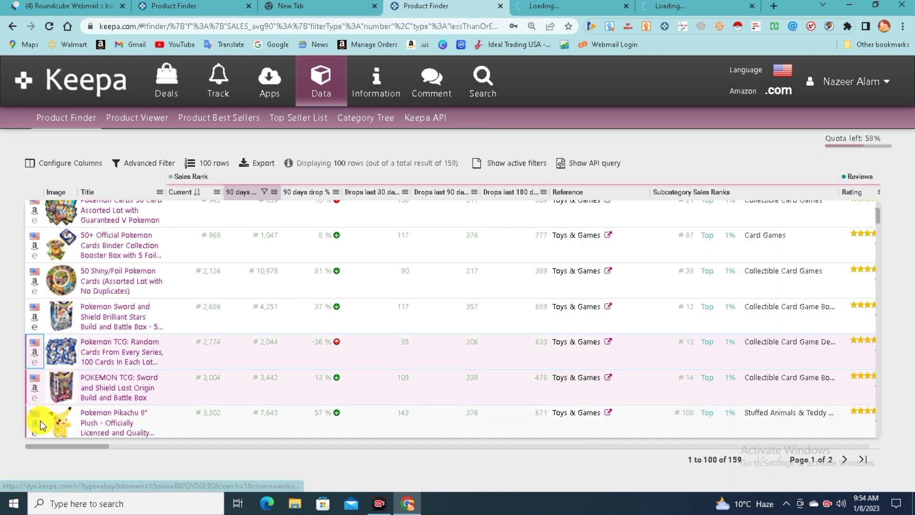
middle_click(41, 423)
scroll(119, 367, down, 5)
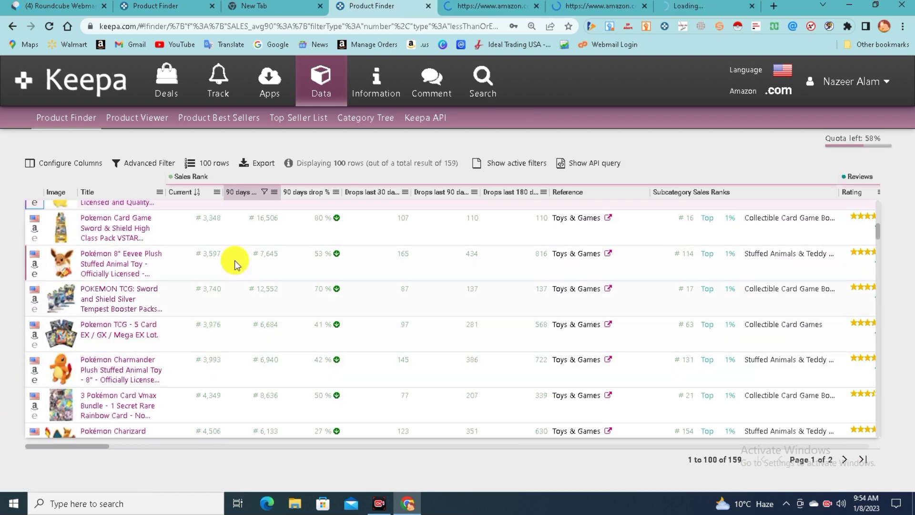
- Glance at the Lost Origin Build and Battle Box listing and return to browse more of the Keepa search results
click(493, 6)
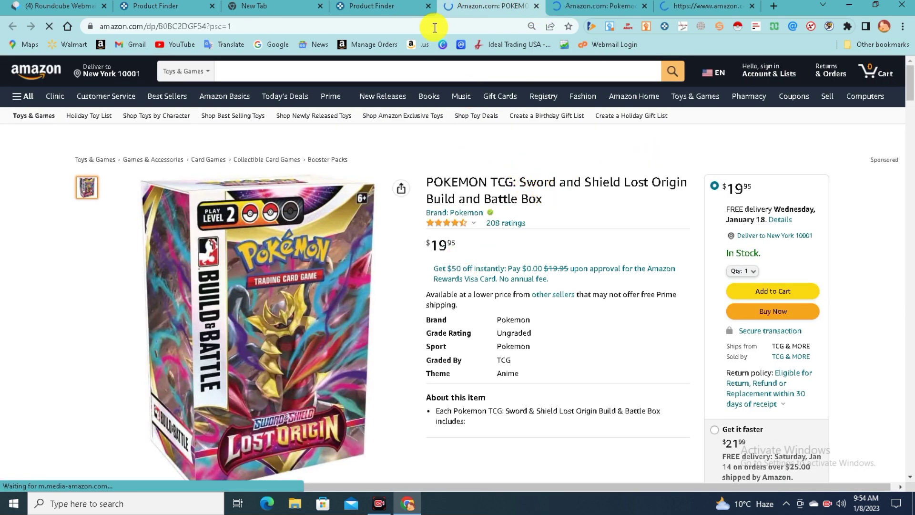
click(383, 6)
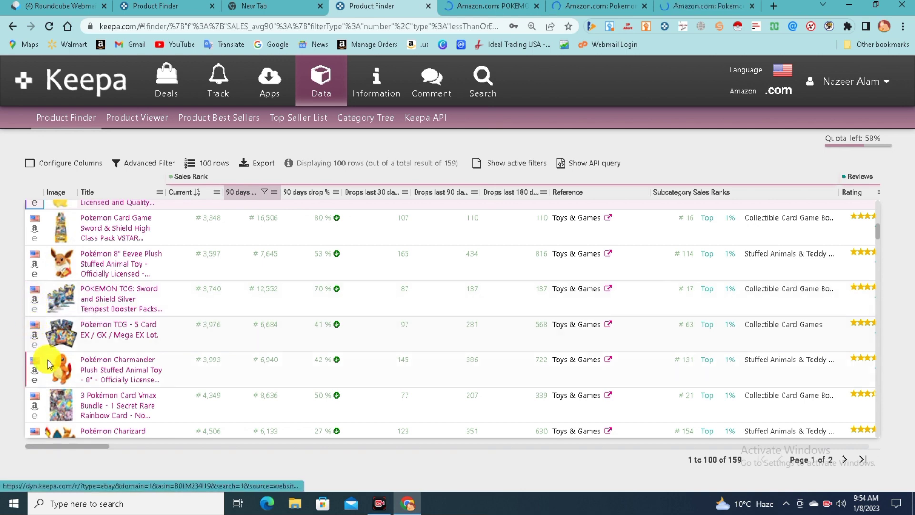
scroll(44, 388, down, 5)
scroll(45, 370, down, 5)
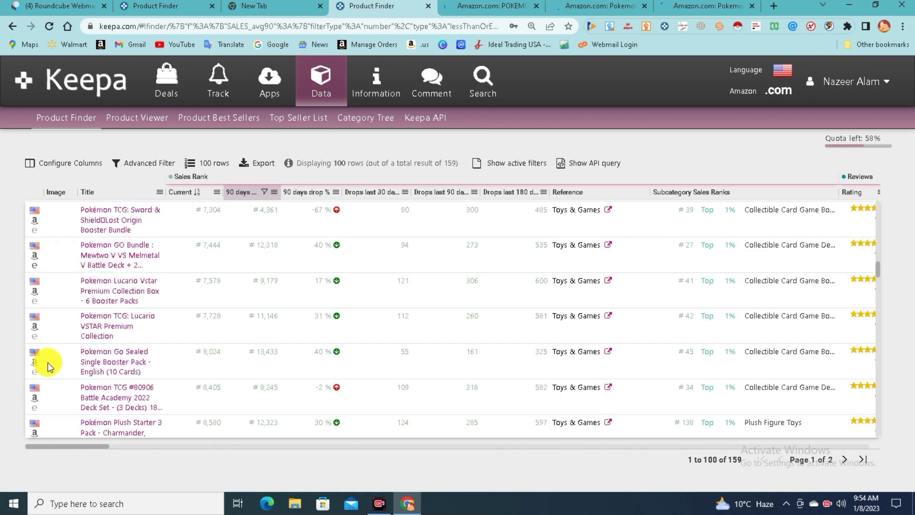
- Examine the Lost Origin Build and Battle Box listing and try to show the Buy Box data in its Keepa price history graph
click(521, 4)
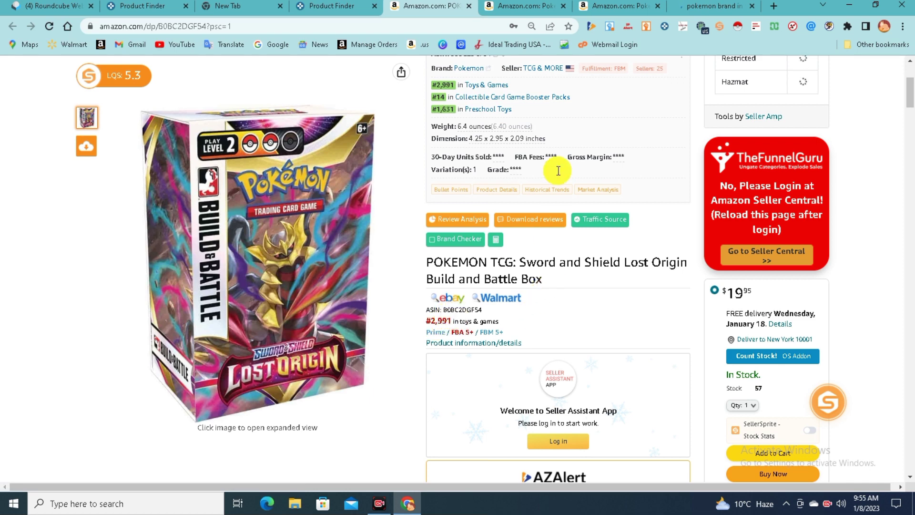
scroll(752, 272, down, 1)
scroll(736, 248, down, 15)
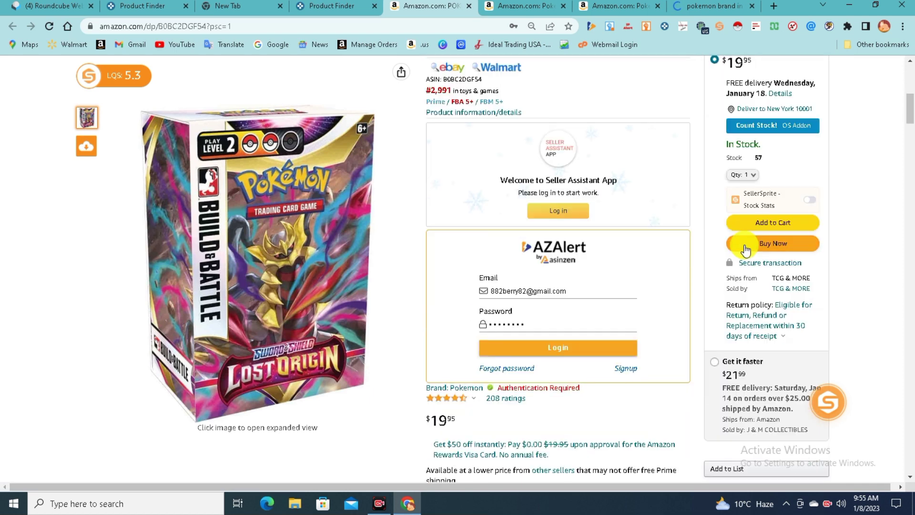
scroll(576, 312, down, 1)
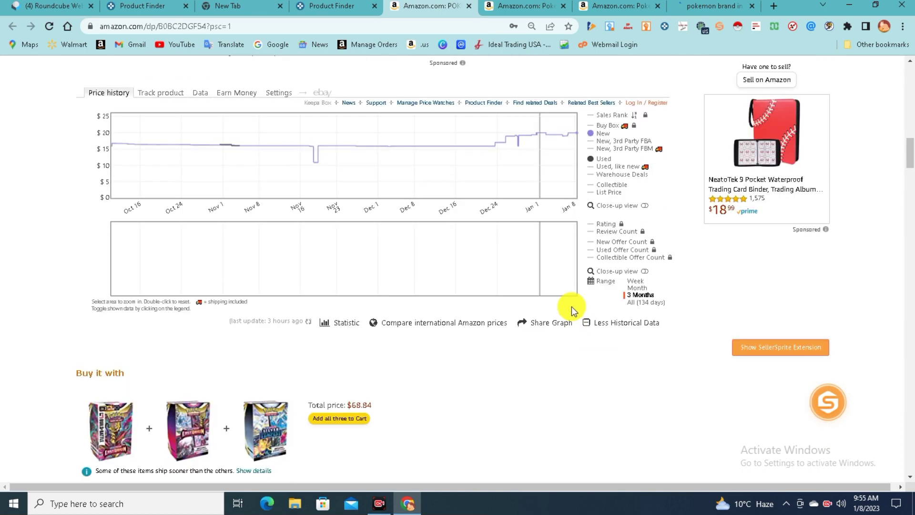
scroll(591, 238, up, 1)
click(594, 186)
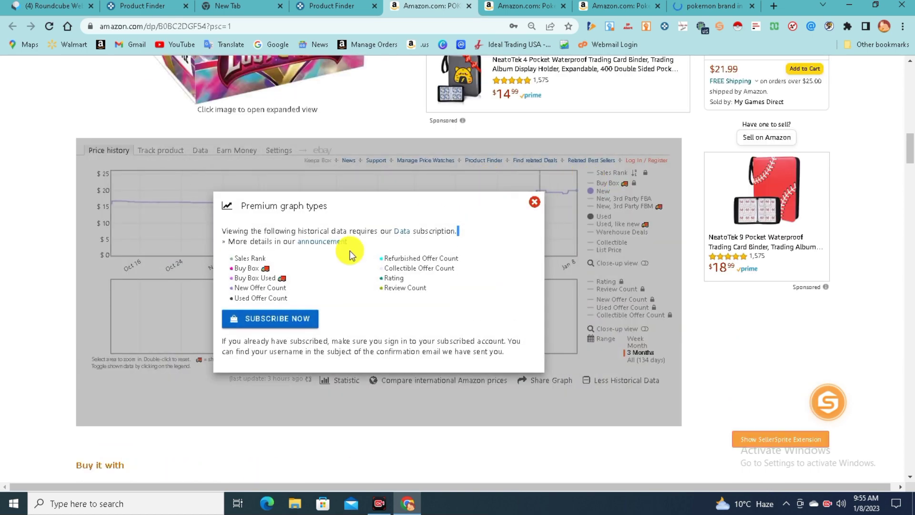
click(535, 205)
- Look over the Amazon listings of the 100 random cards lot and the Pikachu 8" Plush and return to the Keepa Product Finder results
scroll(407, 242, up, 8)
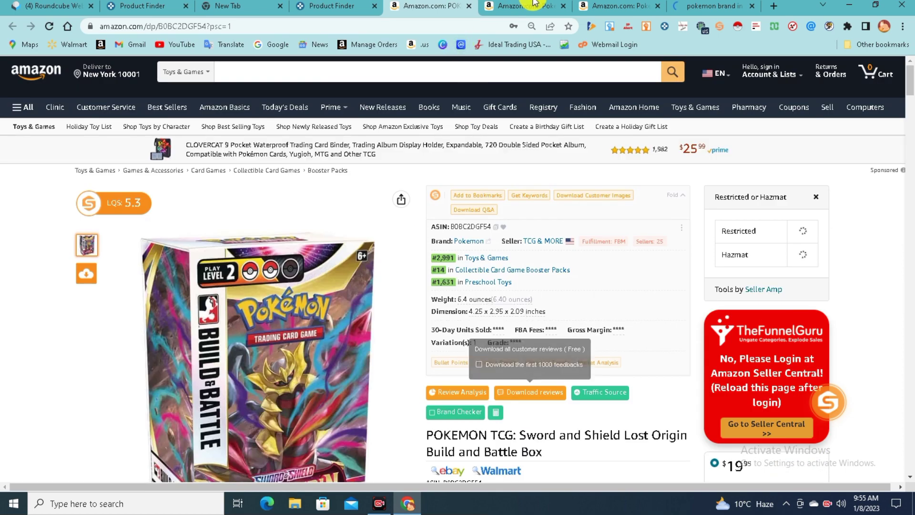
click(527, 6)
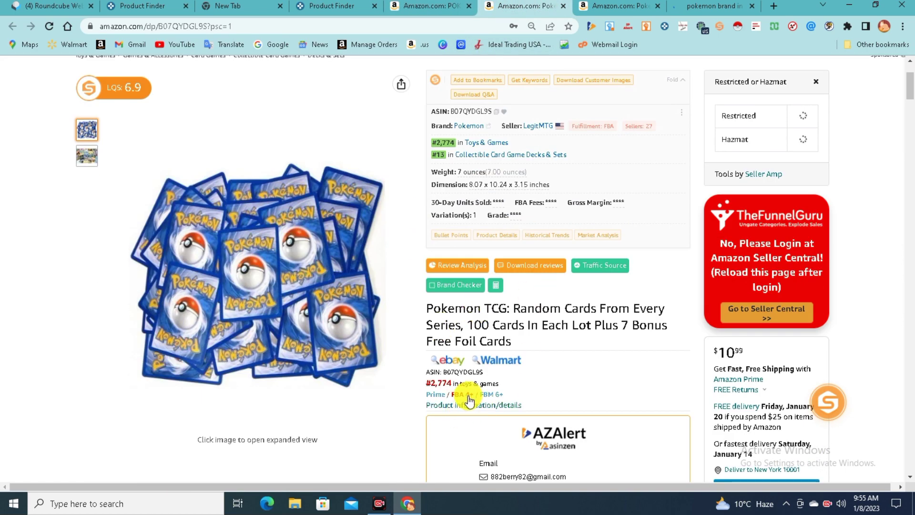
key(ctrl+Tab)
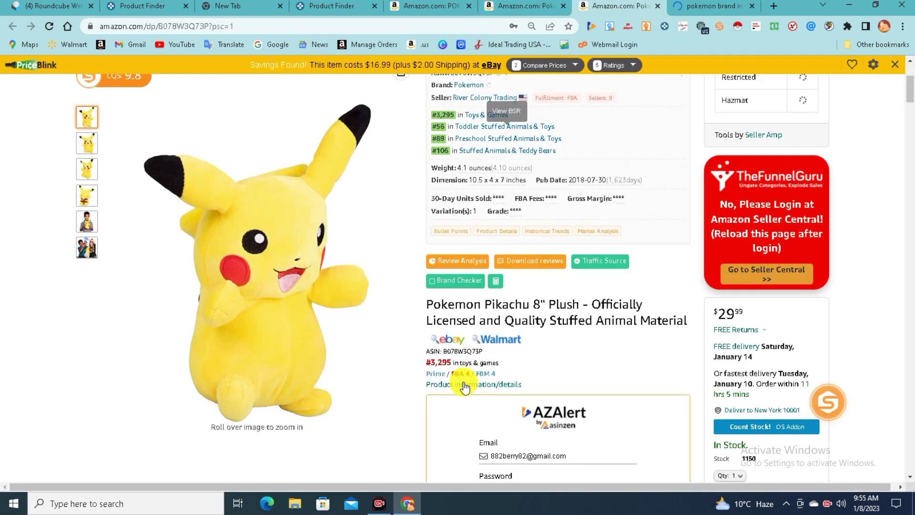
scroll(462, 341, up, 2)
scroll(465, 326, down, 3)
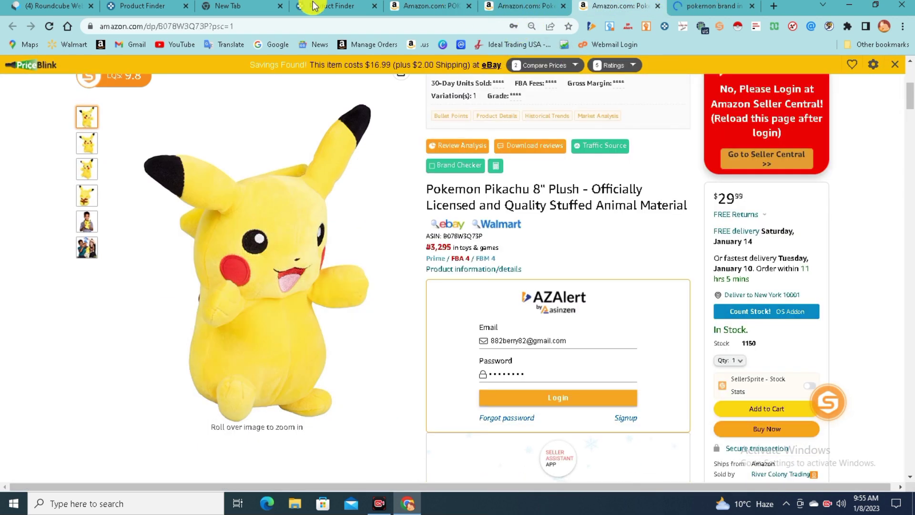
click(165, 4)
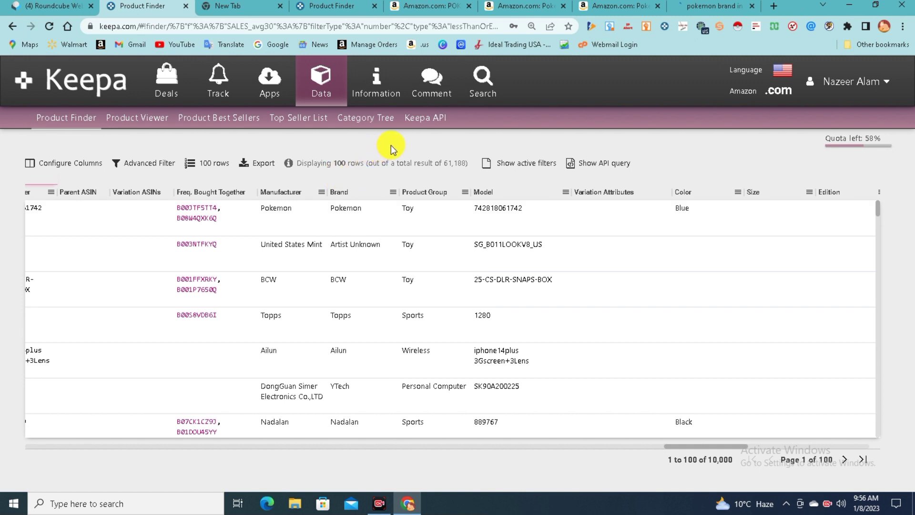
- Switch to the Google results for "pokemon brand in usa" and open the Pokémon Center Official Site in a new tab
click(689, 3)
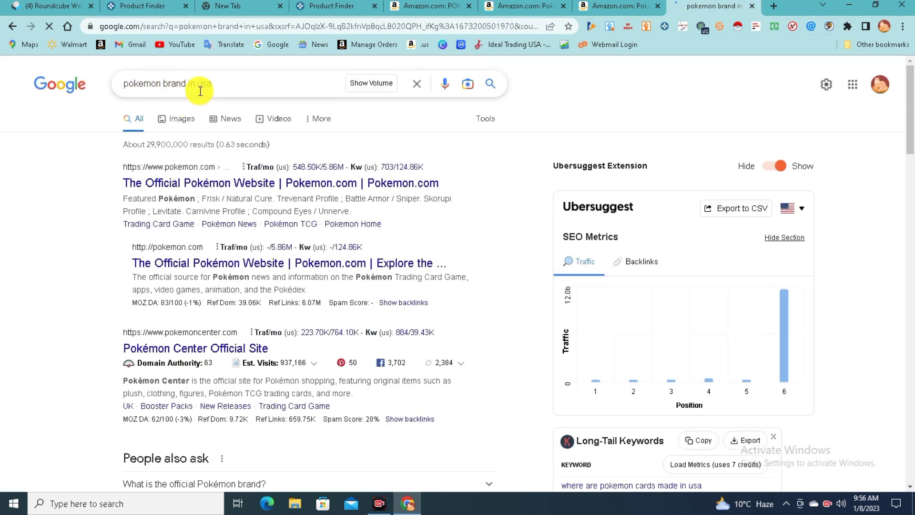
scroll(224, 338, down, 3)
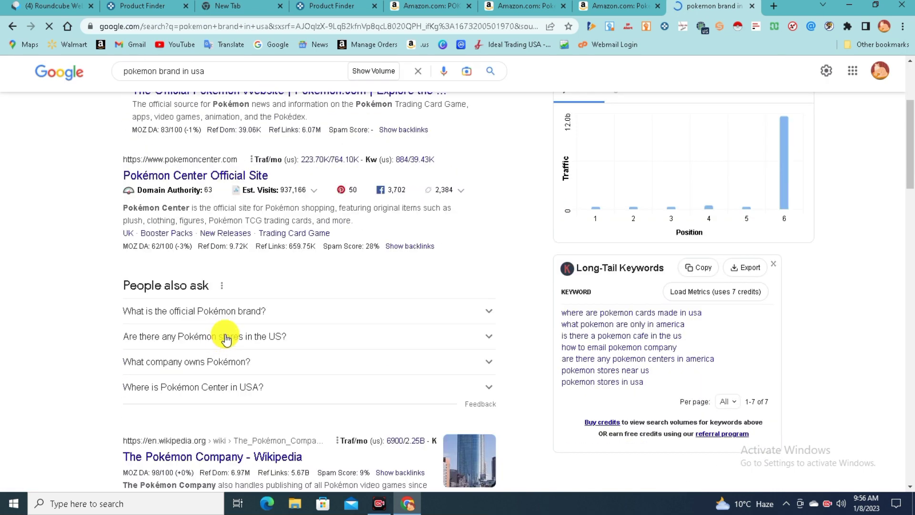
mouse_move(179, 197)
right_click(202, 172)
click(217, 177)
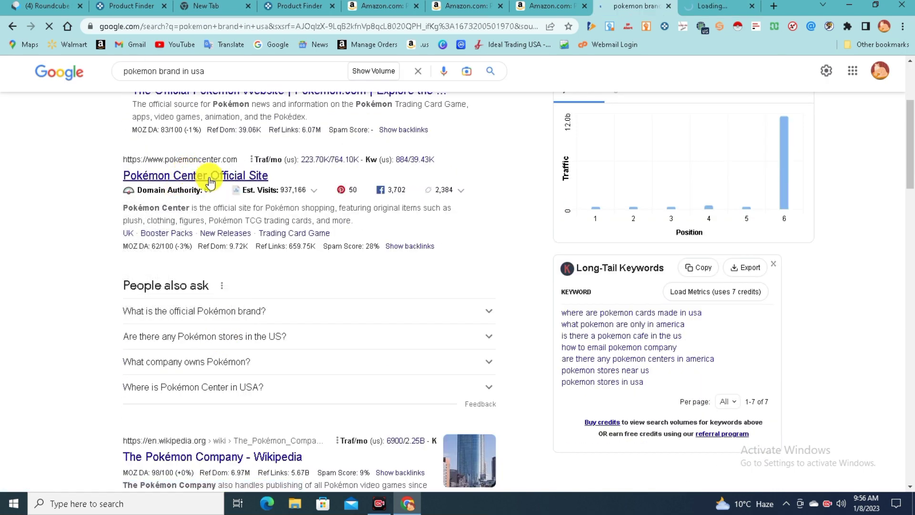
- Examine the remaining Google results for the pokemon brand for other official or supplier websites
scroll(215, 295, down, 4)
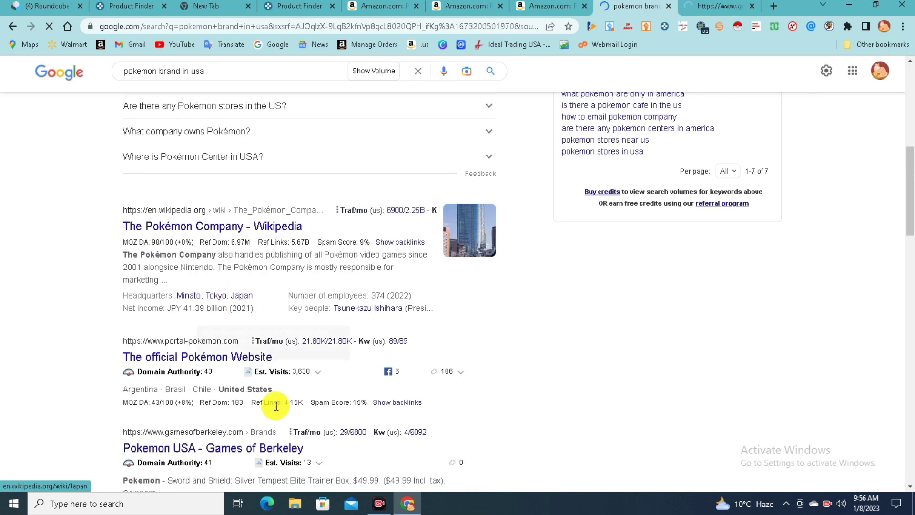
scroll(274, 405, down, 2)
scroll(394, 360, down, 5)
scroll(405, 329, up, 1)
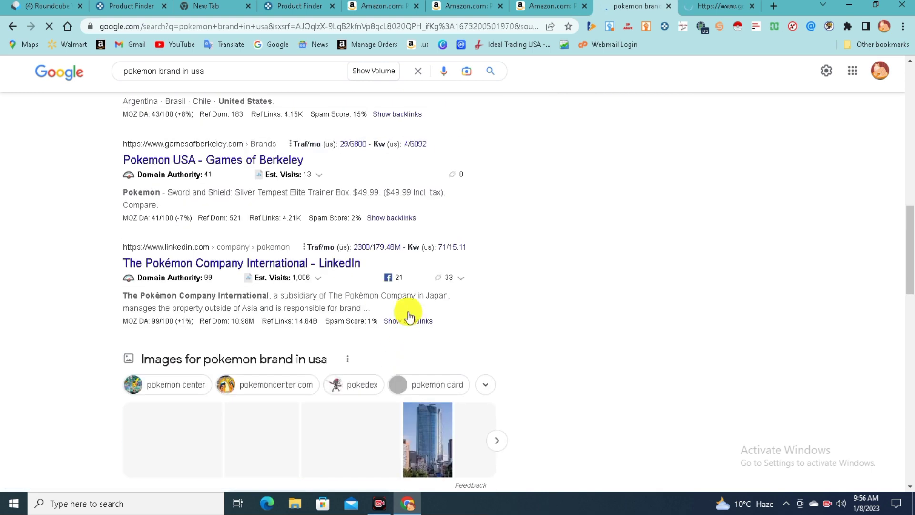
scroll(455, 286, down, 6)
scroll(457, 286, up, 4)
scroll(605, 224, up, 1)
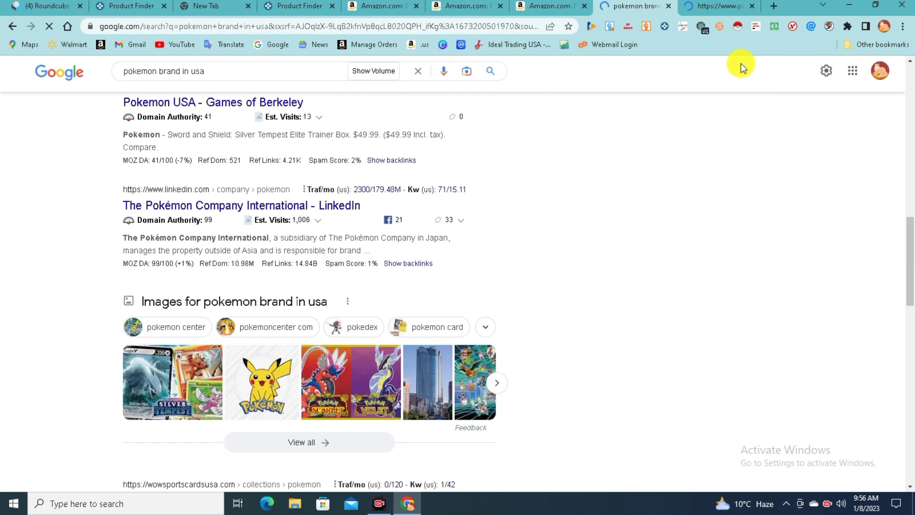
- Check the Browsec VPN's connection status and location, and view the Pokémon Center page
click(699, 28)
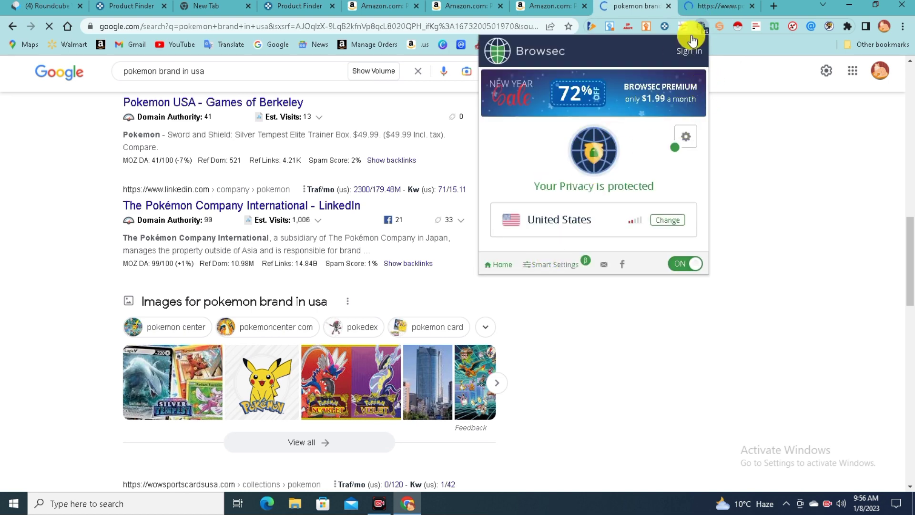
click(700, 26)
click(700, 5)
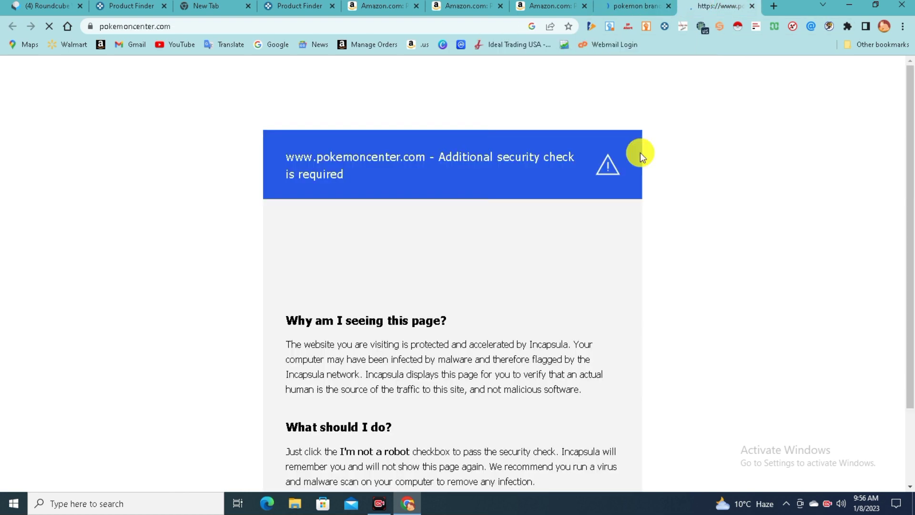
- Open the official Pokemon.com website from the Google search results and close the Pokémon Center tab
click(618, 4)
scroll(207, 238, down, 5)
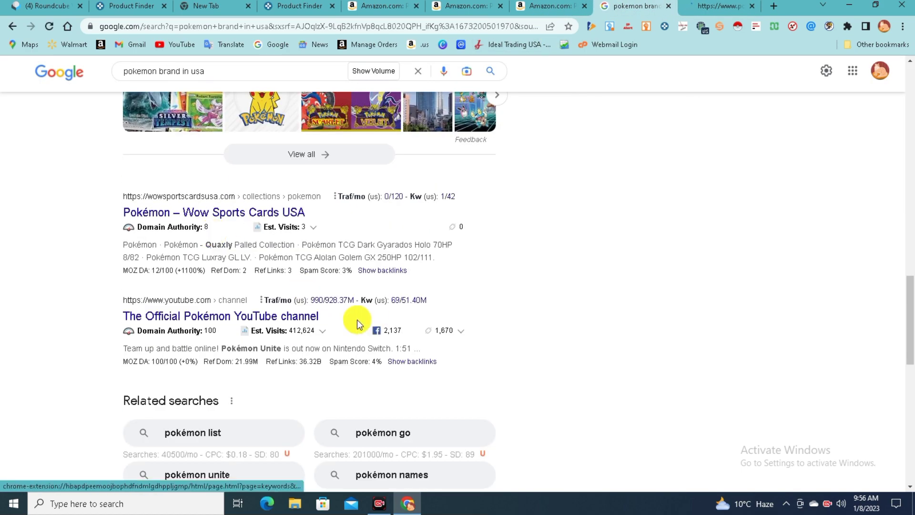
scroll(358, 322, up, 15)
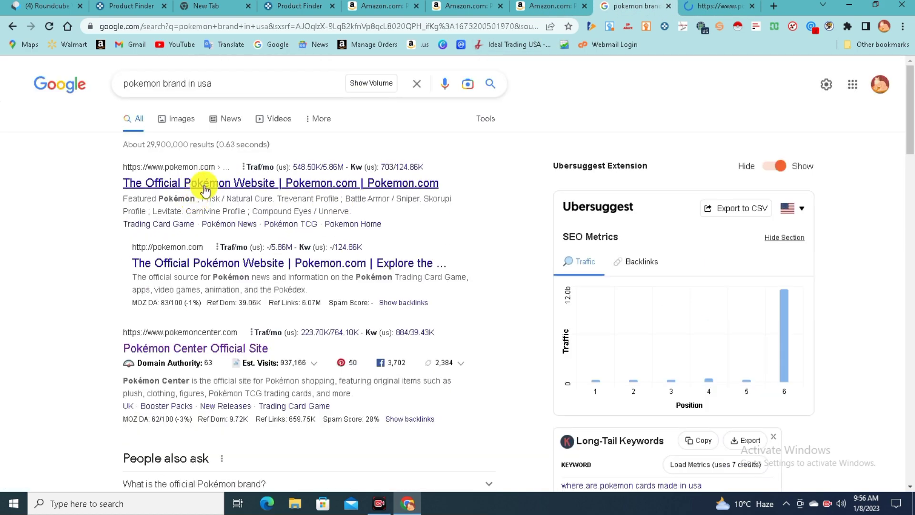
right_click(342, 183)
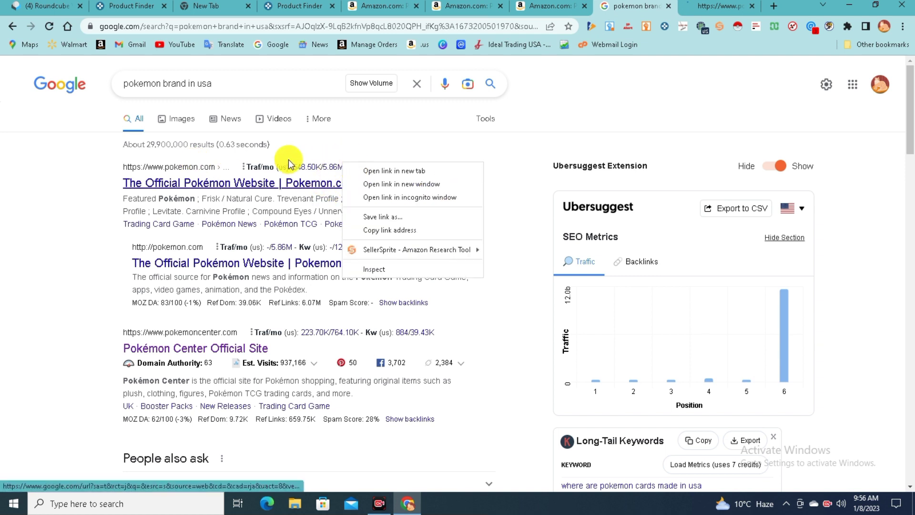
click(210, 171)
click(172, 184)
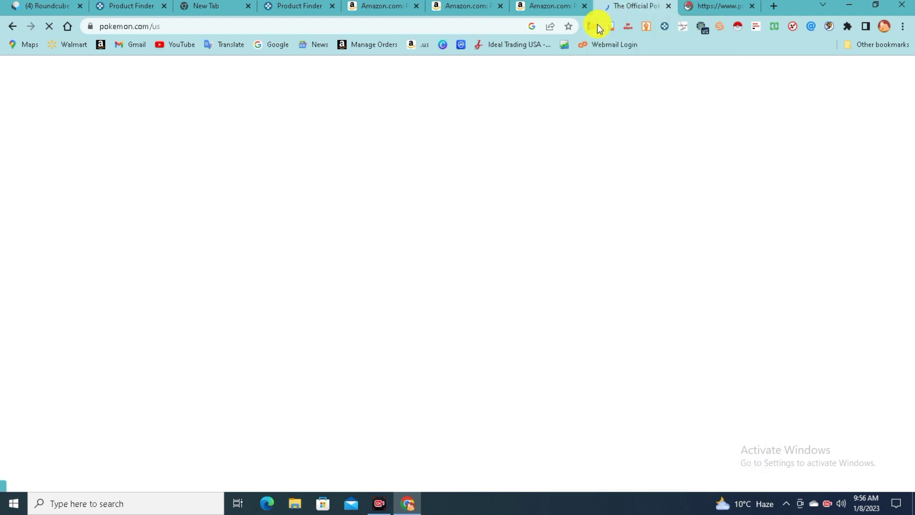
click(727, 10)
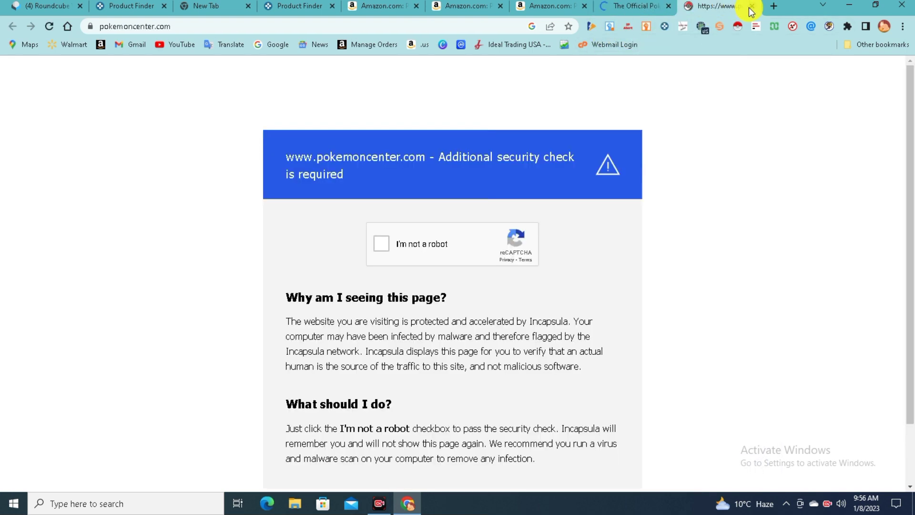
click(752, 7)
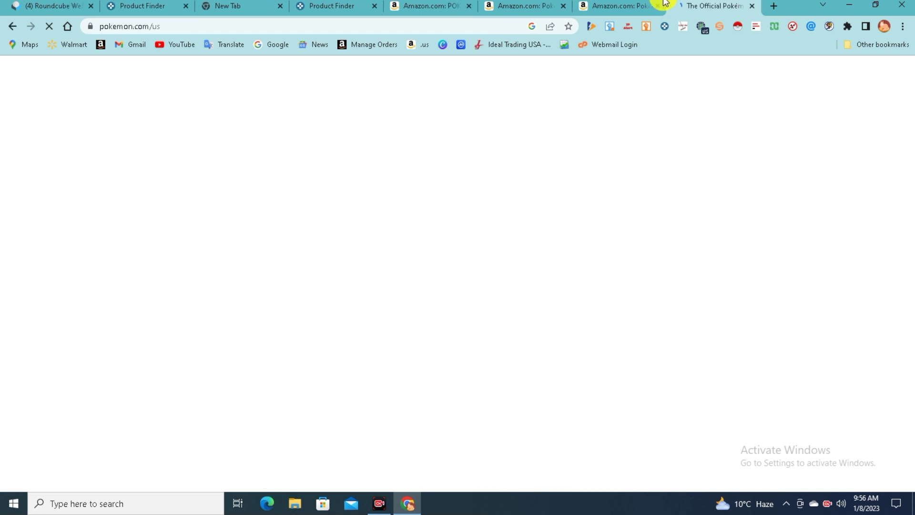